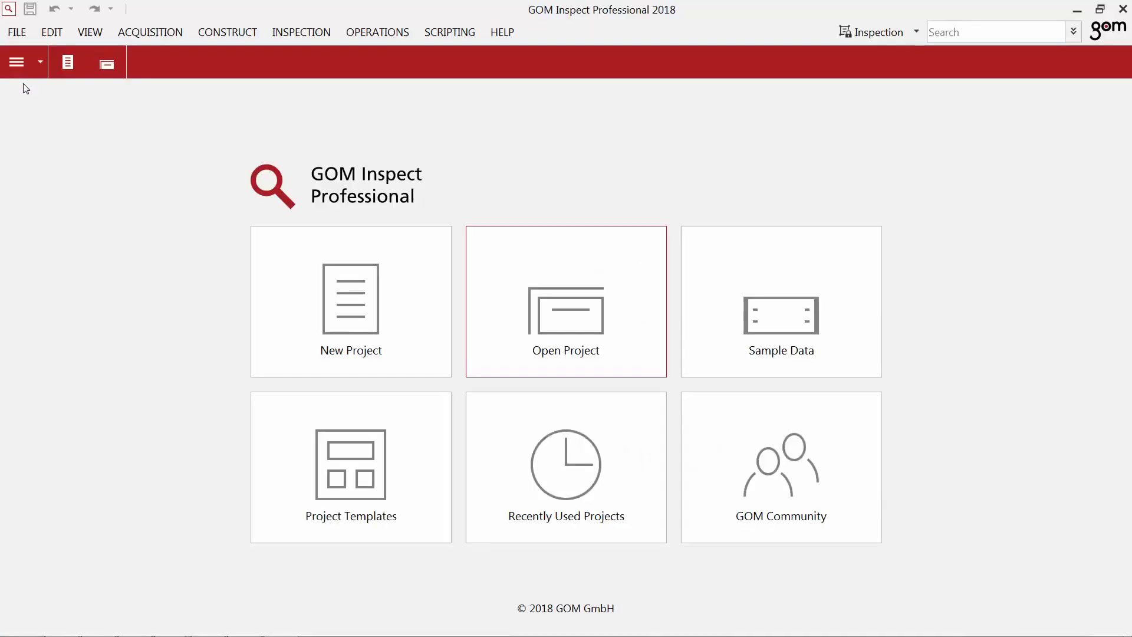
Create a new parts-based project.
left_click(17, 32)
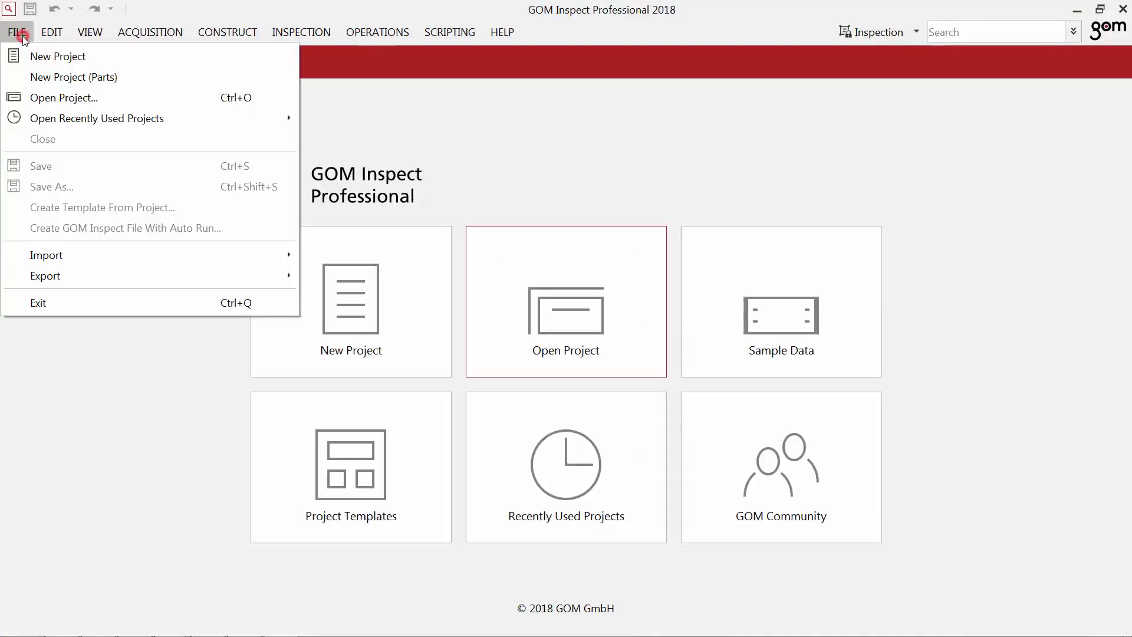
left_click(193, 78)
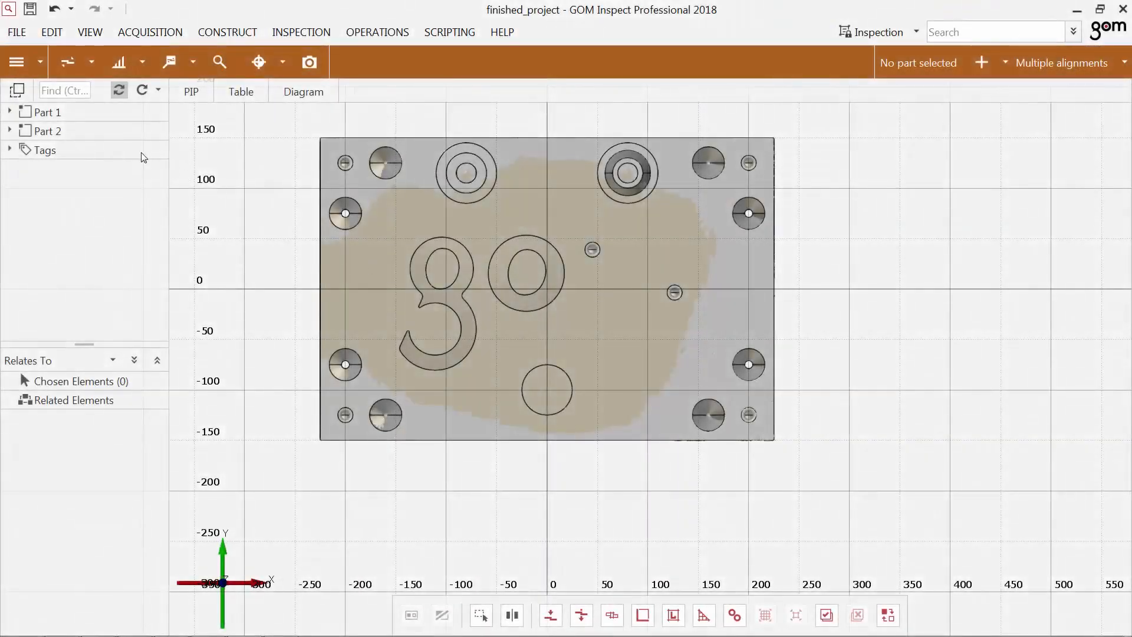
Select Part 1 in finished_project and expand it to examine how its elements are organised.
left_click(38, 111)
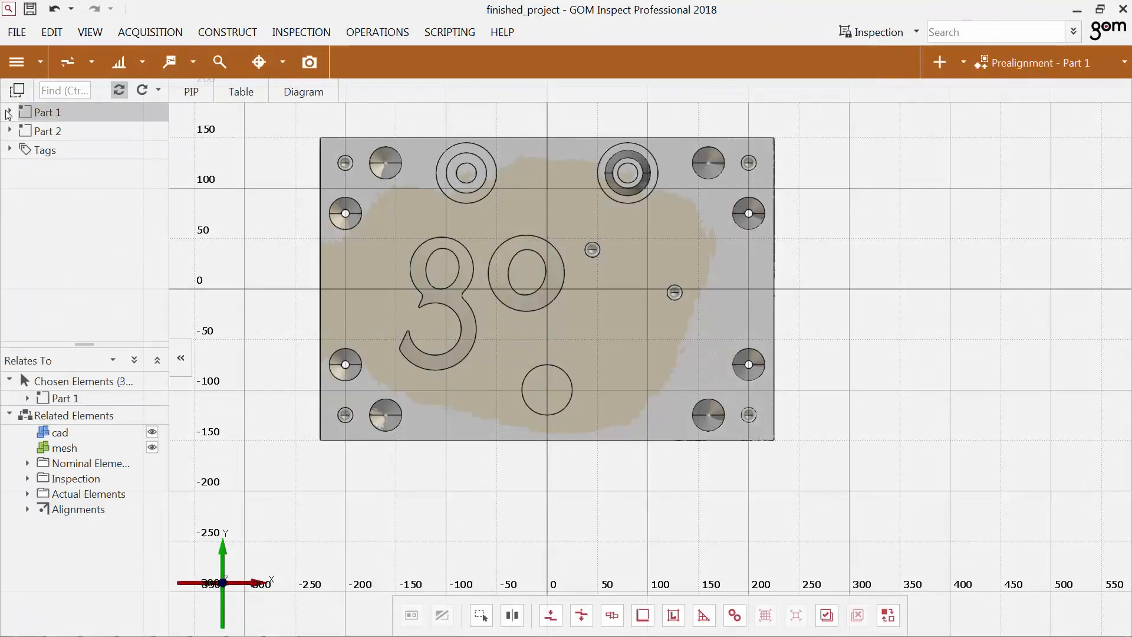
left_click(9, 112)
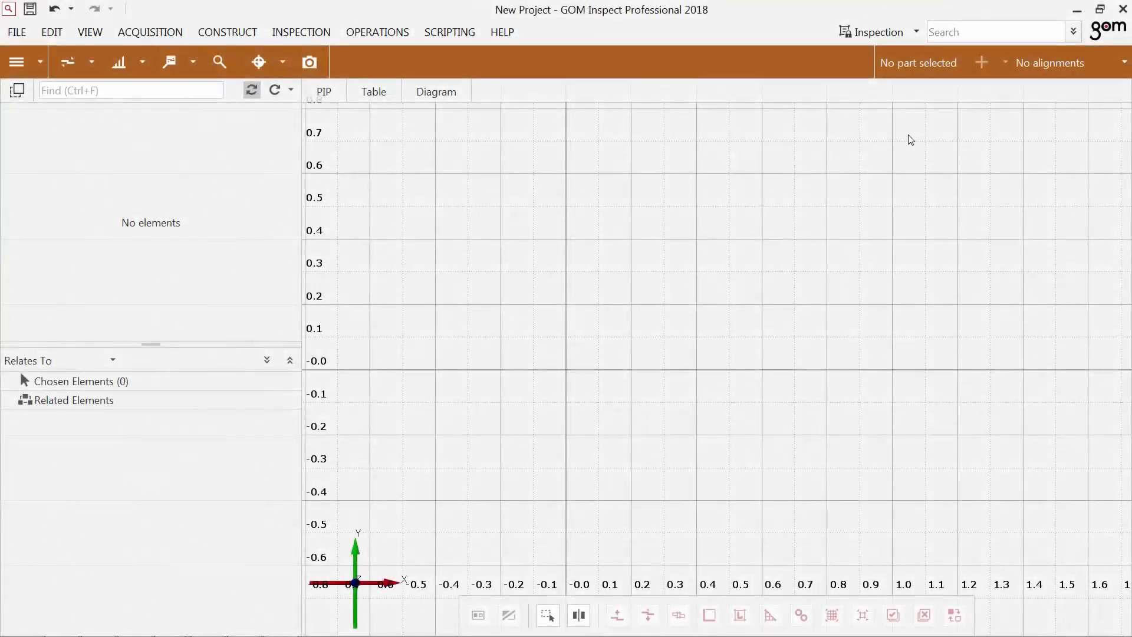
Import 01_import_project.ginspect from the data folder as objects excluded from calculation, and expand that group.
left_click(1100, 9)
double_click(1095, 86)
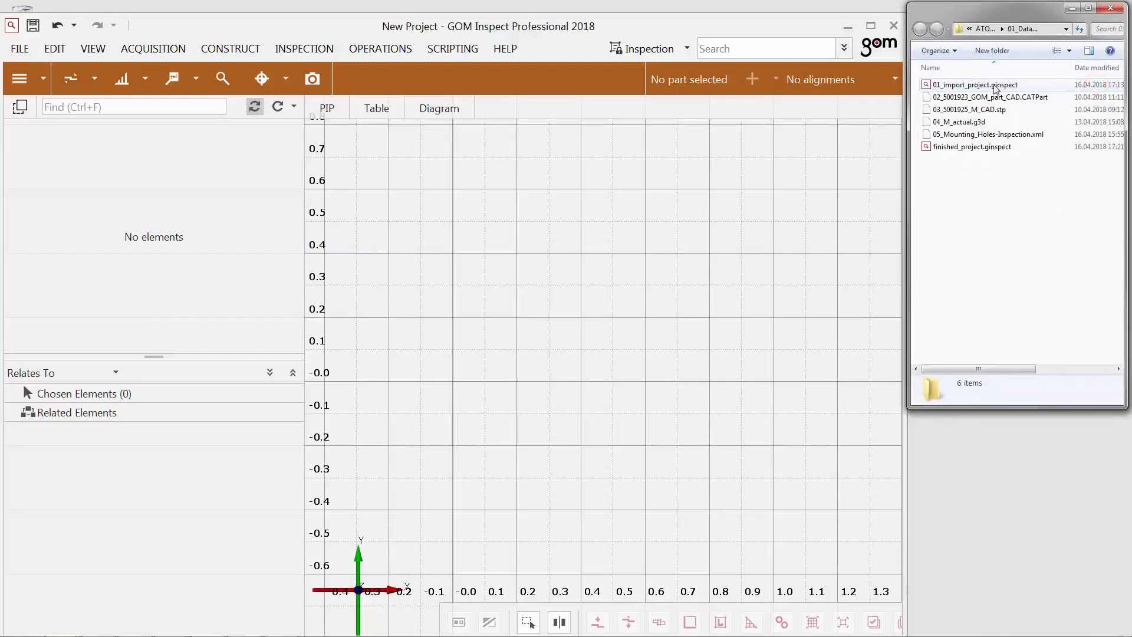
left_click(1002, 85)
left_click_drag(1009, 87, 422, 222)
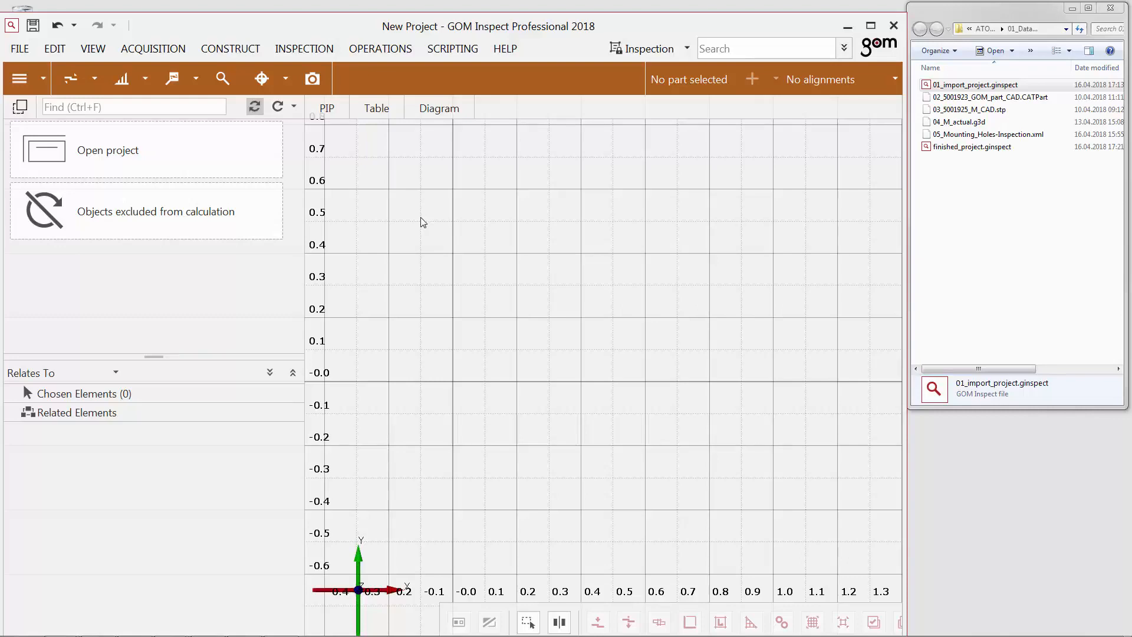
left_click_drag(422, 222, 265, 171)
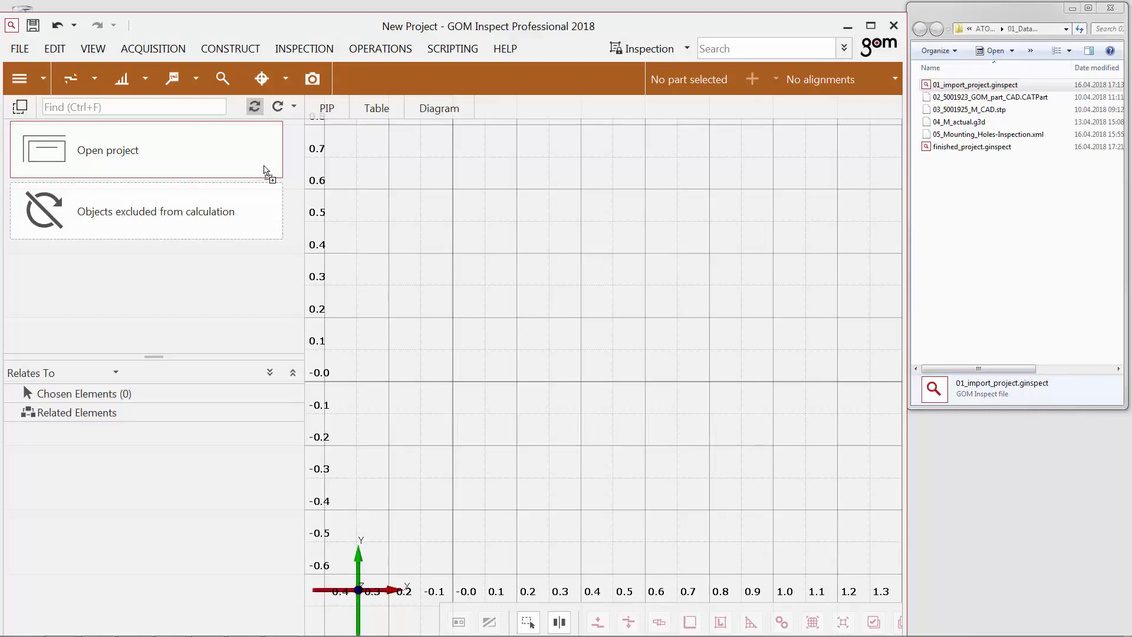
left_click_drag(264, 170, 273, 212)
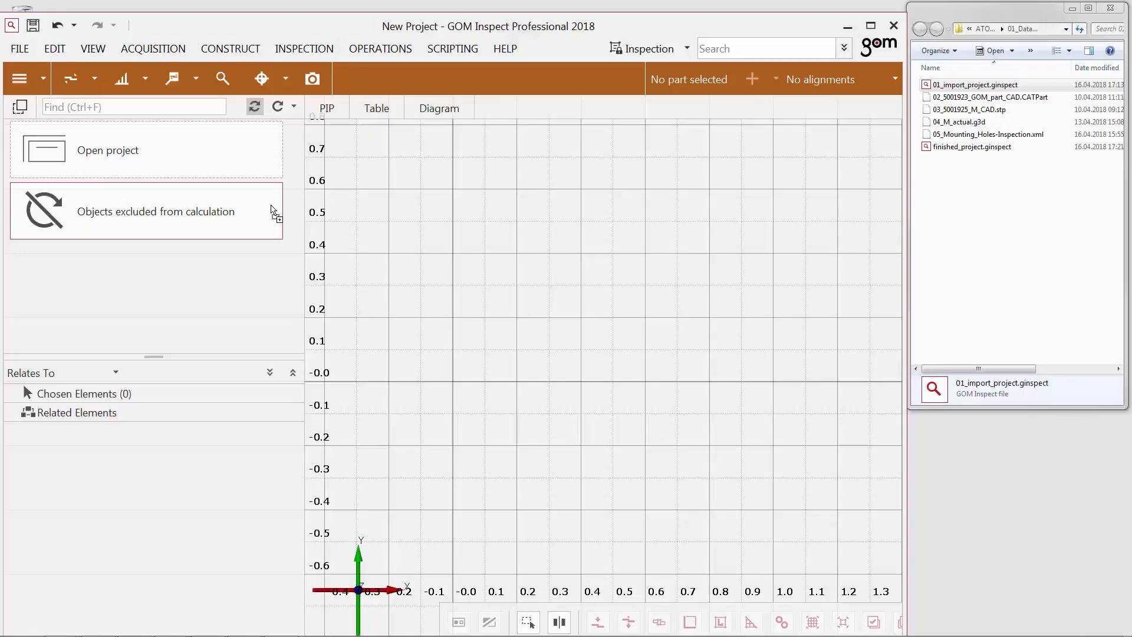
left_click_drag(272, 212, 272, 212)
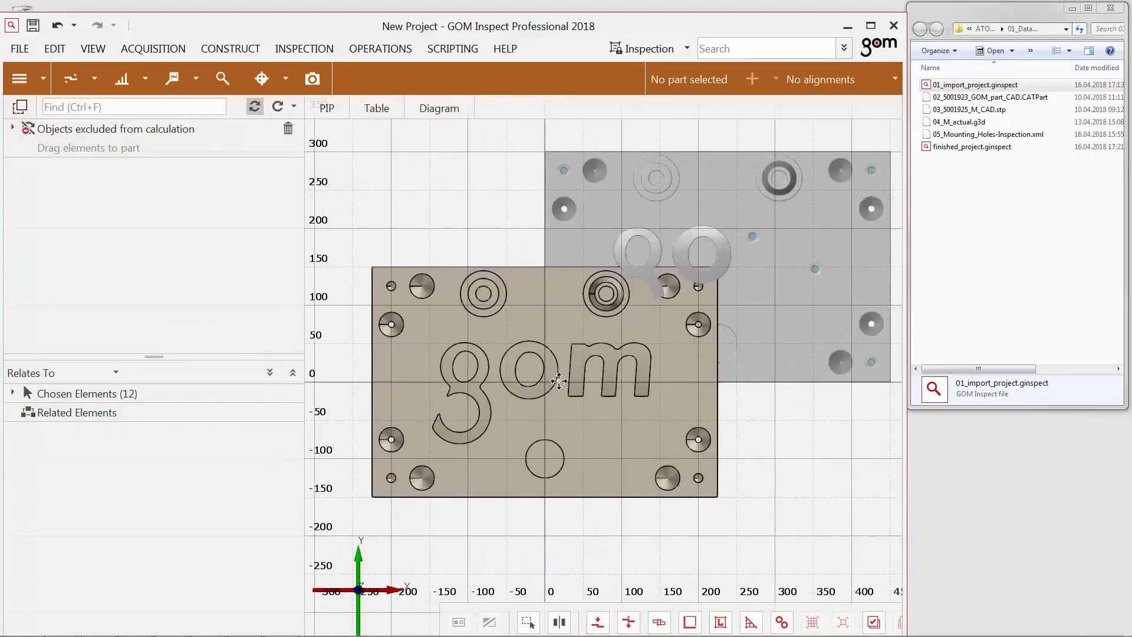
left_click(12, 128)
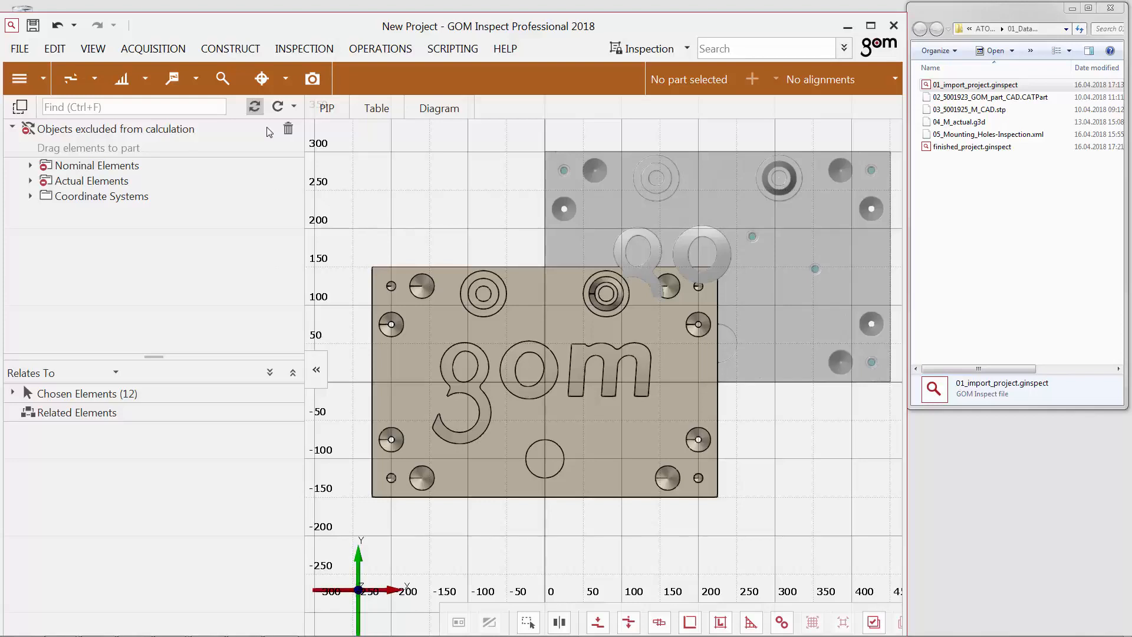
Import 02_5001923_GOM_part_CAD.CATPart into the objects excluded from calculation and expand its CAD group.
left_click(970, 97)
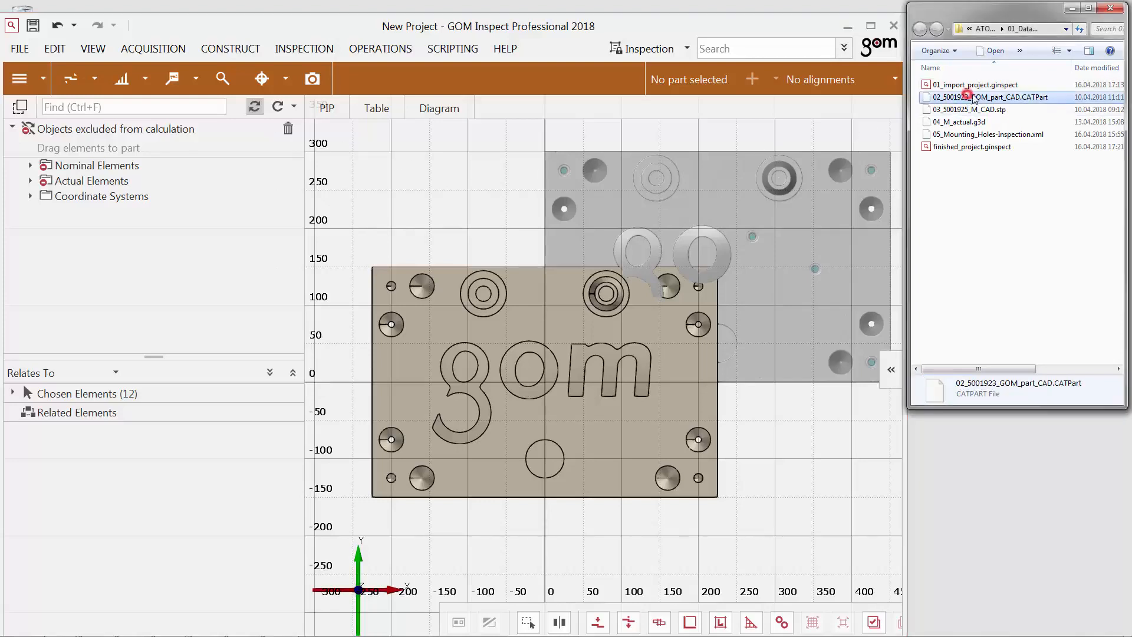
left_click_drag(972, 98, 252, 270)
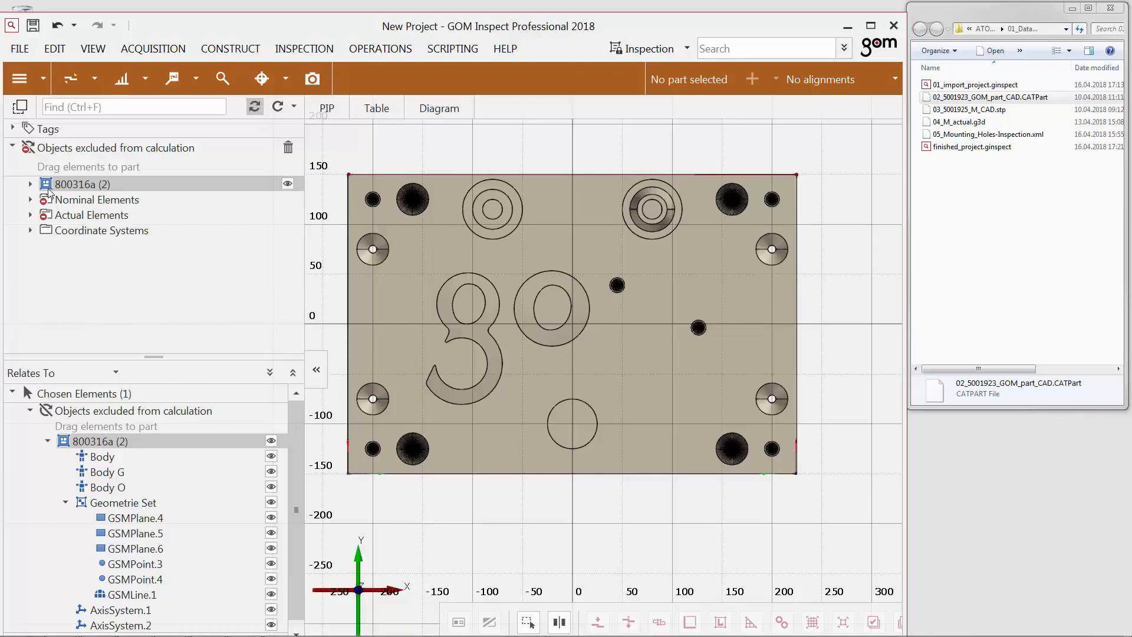
left_click(30, 184)
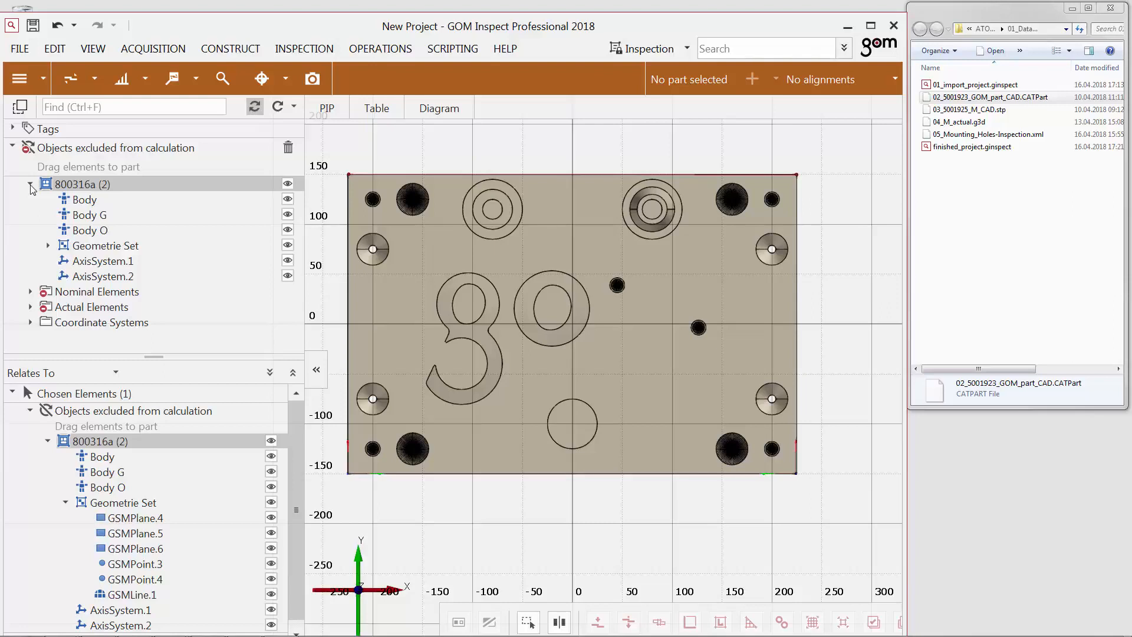
Filter the elements by "GSM", delete the Geometrie Set containing them, and clear the filter.
left_click(152, 108)
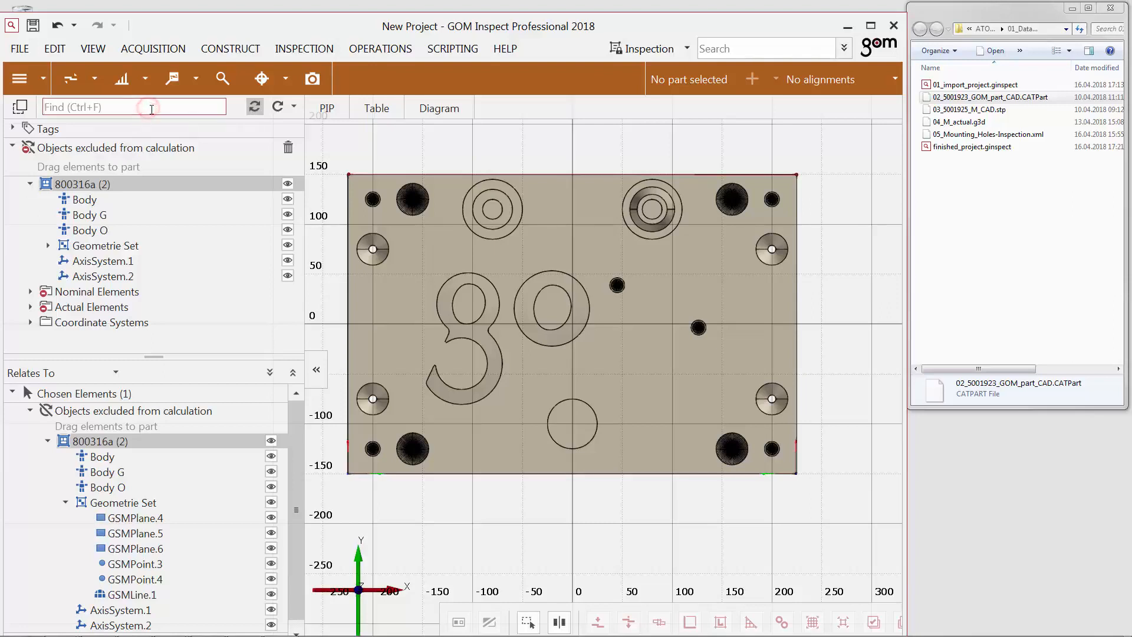
type("GSM")
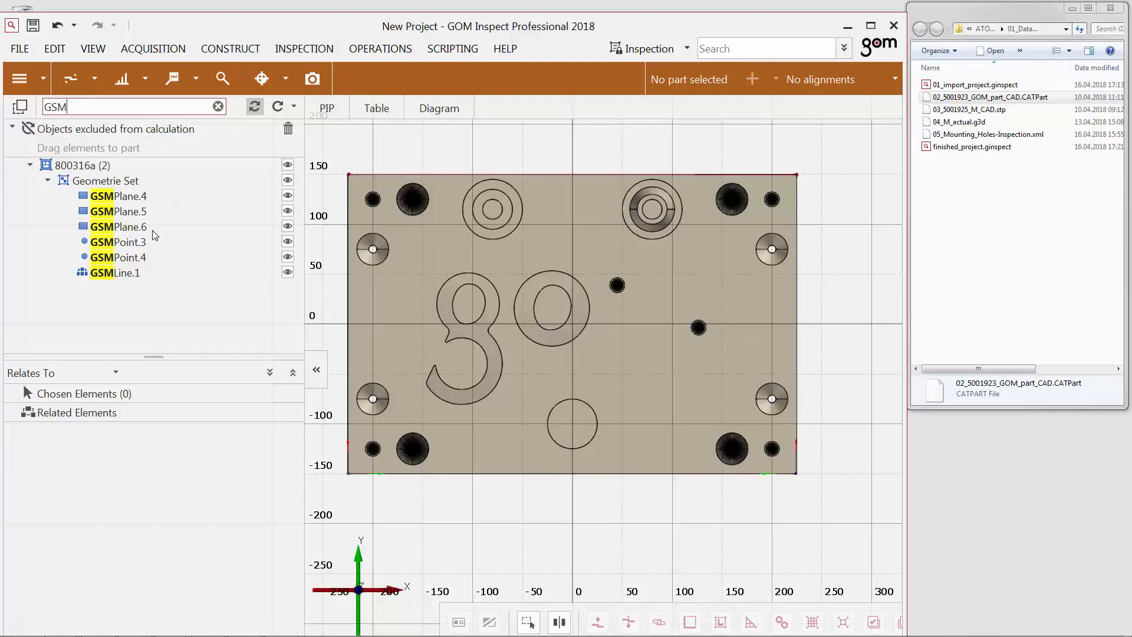
left_click(150, 183)
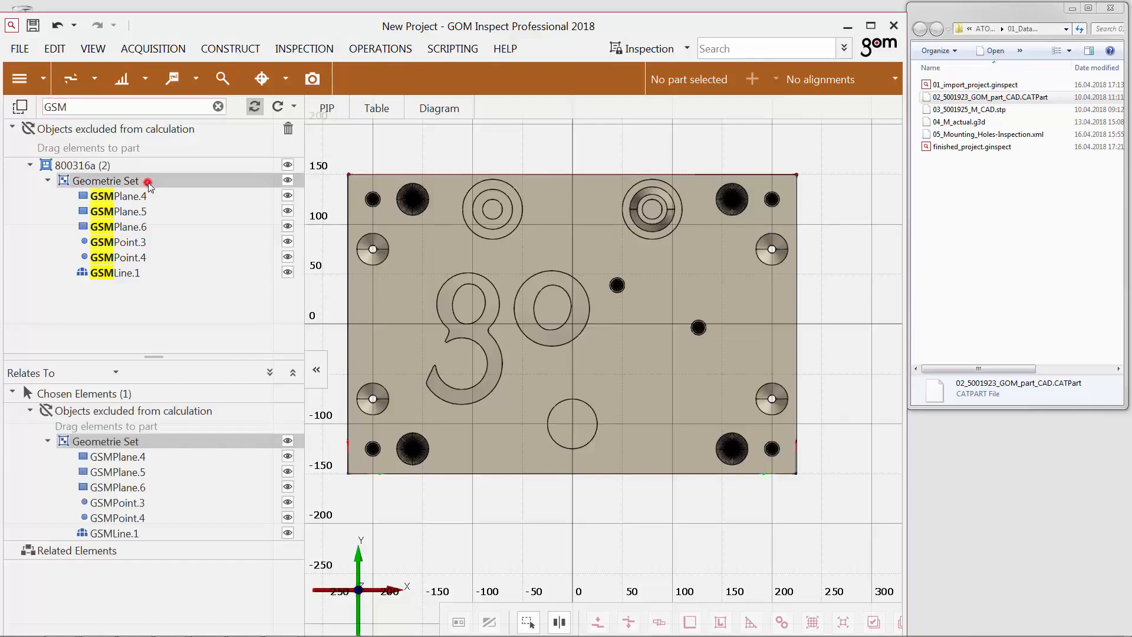
right_click(220, 180)
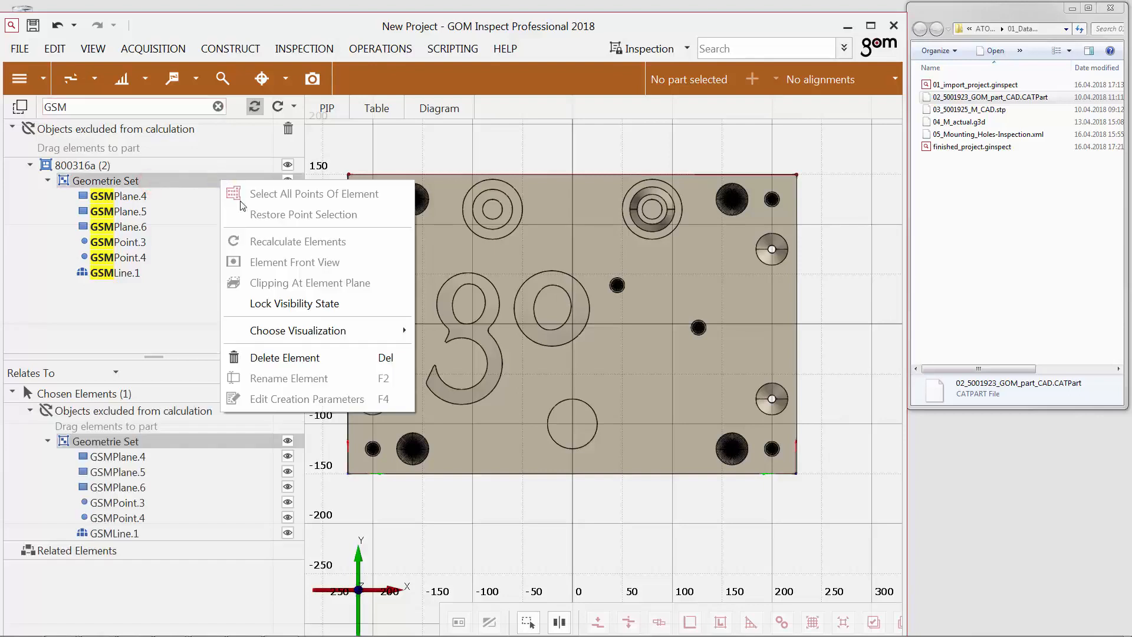
left_click(366, 358)
left_click(218, 106)
Delete AxisSystem.1 and AxisSystem.2 from the imported 800316a CAD group.
left_click(12, 147)
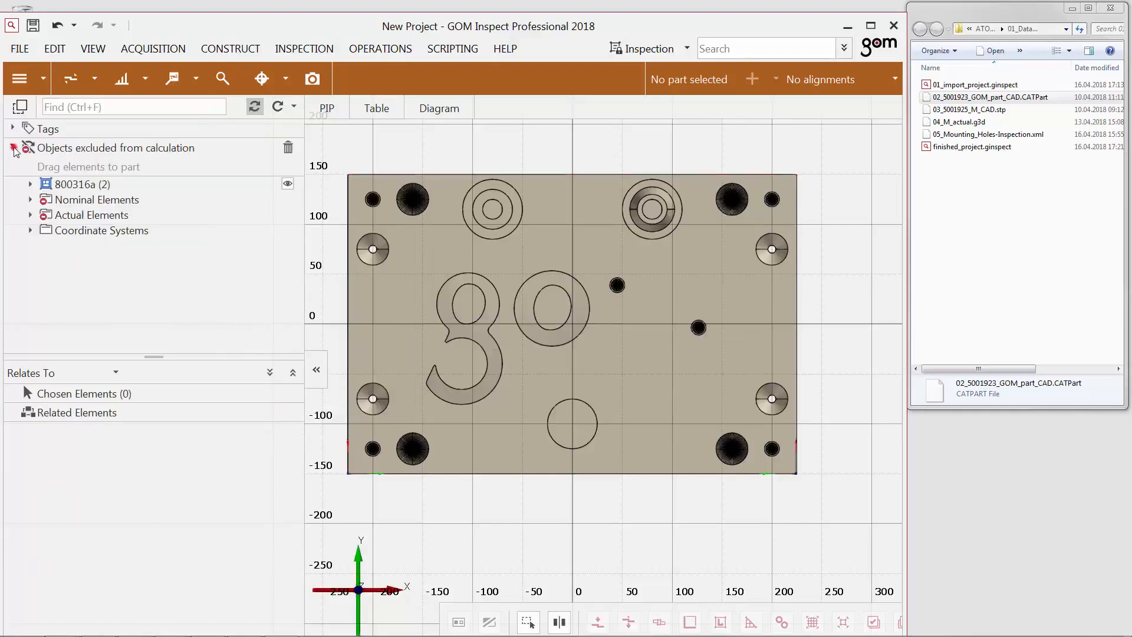
left_click(30, 184)
left_click(145, 250)
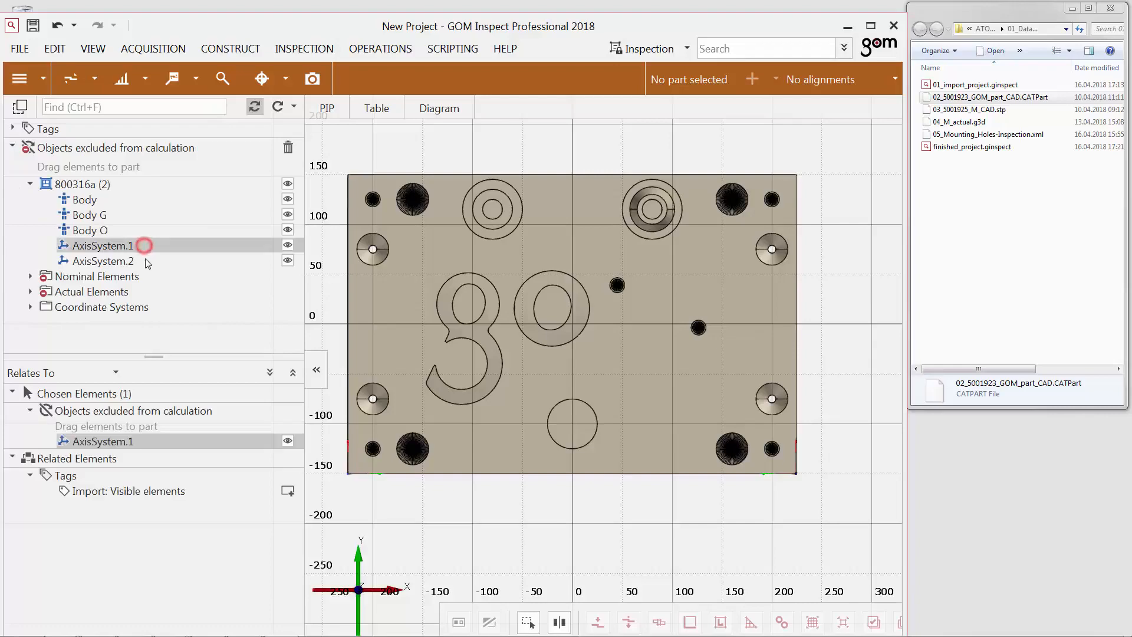
right_click(145, 250)
left_click(257, 433)
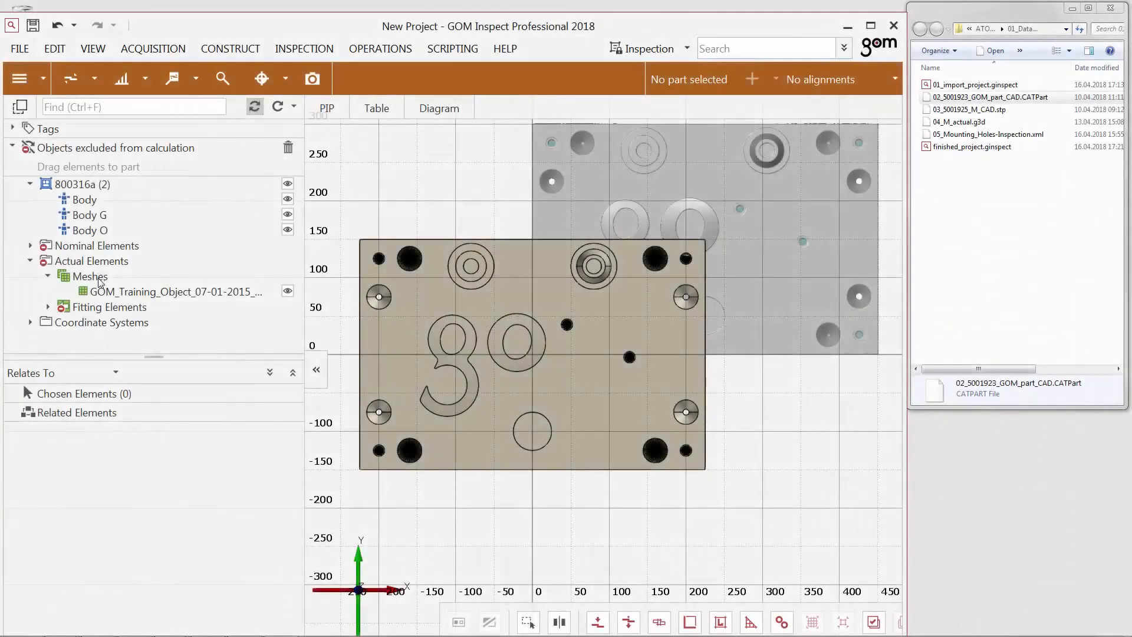
Create a new part from the Meshes group and the 800316a CAD group, accepting medium mesh resolution and the global coordinate system.
left_click(98, 276)
left_click(95, 185, "ctrl")
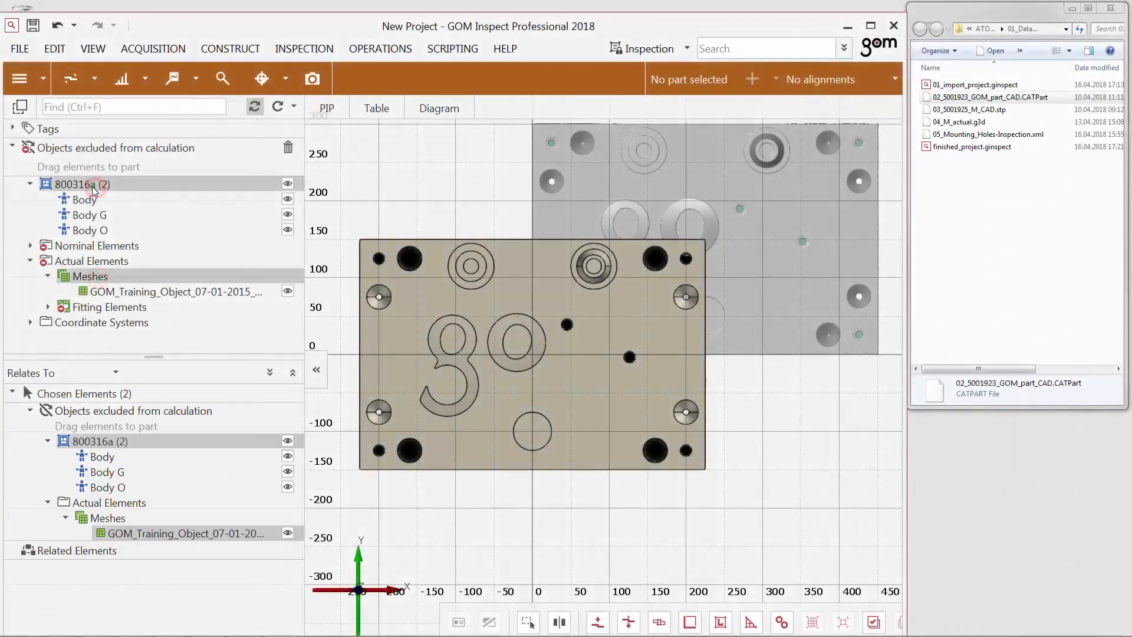
left_click_drag(93, 186, 203, 198)
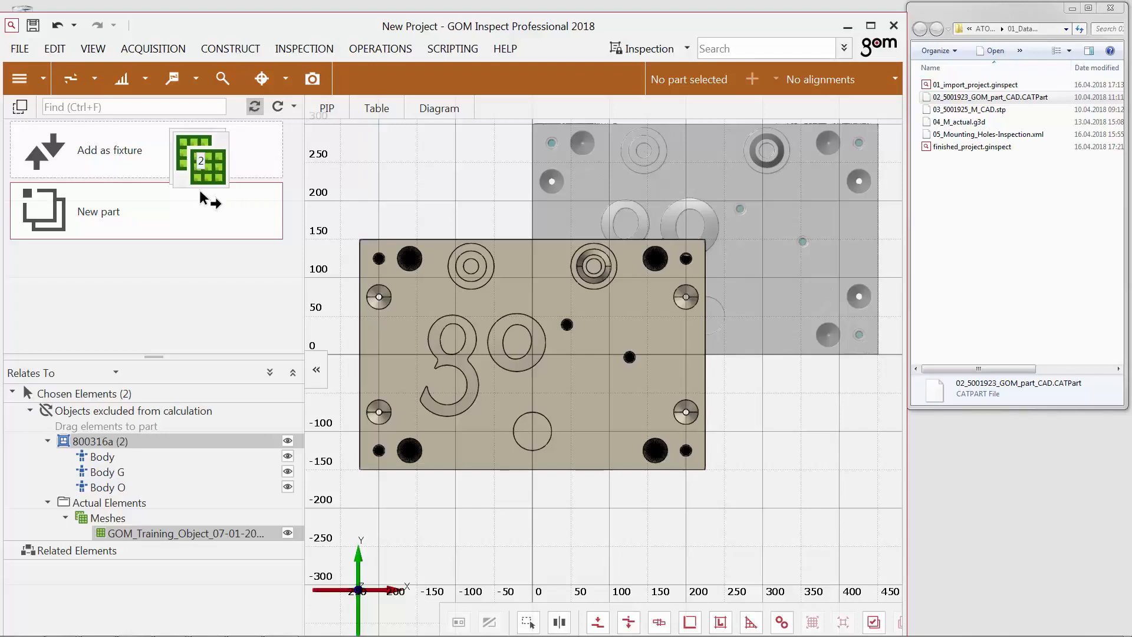
left_click_drag(200, 193, 260, 157)
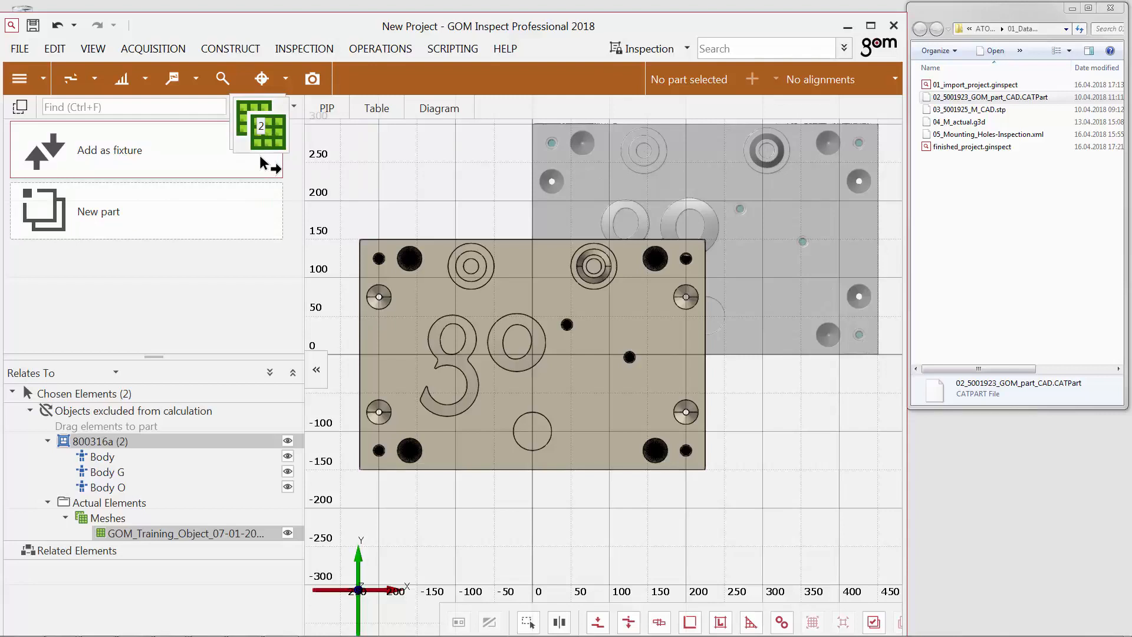
left_click_drag(260, 157, 260, 157)
left_click_drag(260, 157, 260, 156)
left_click_drag(260, 157, 231, 219)
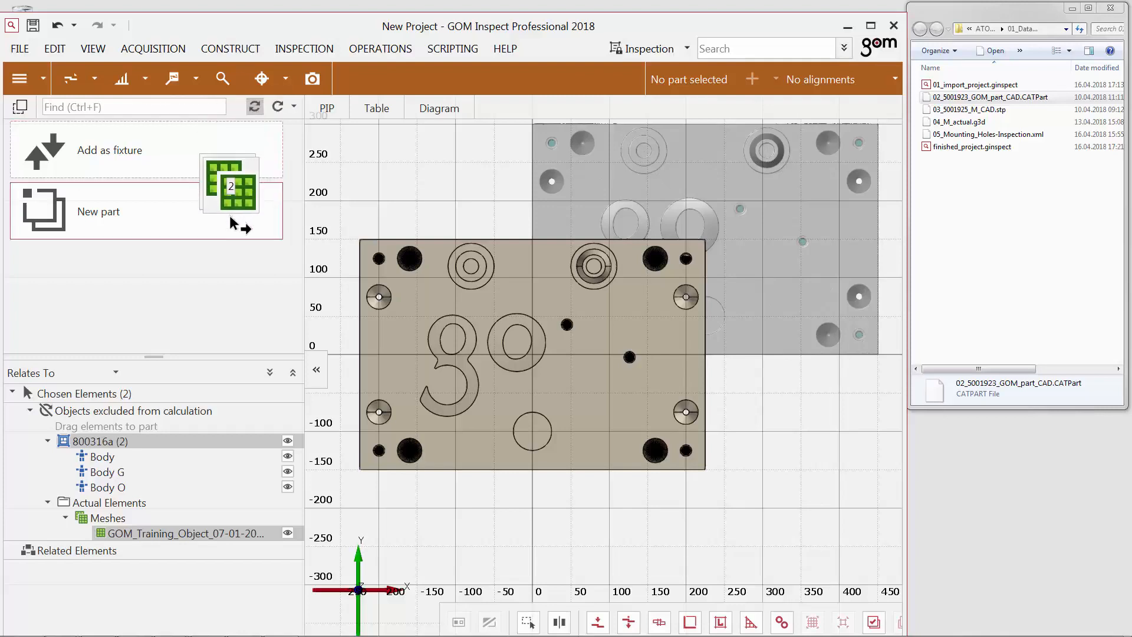
left_click_drag(231, 223, 231, 223)
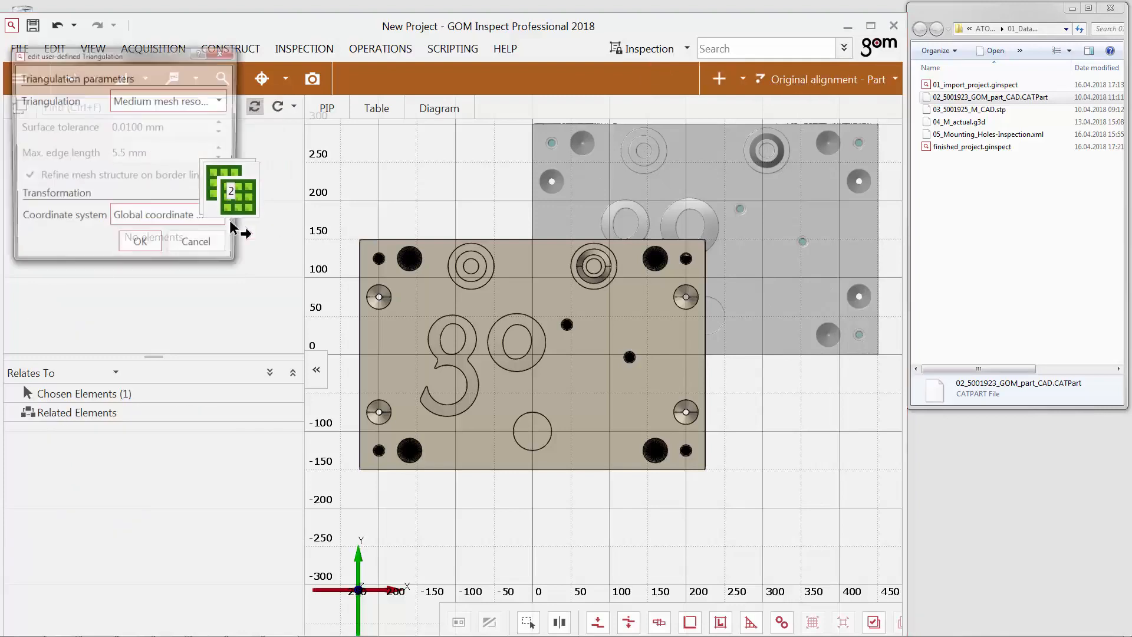
left_click(199, 275)
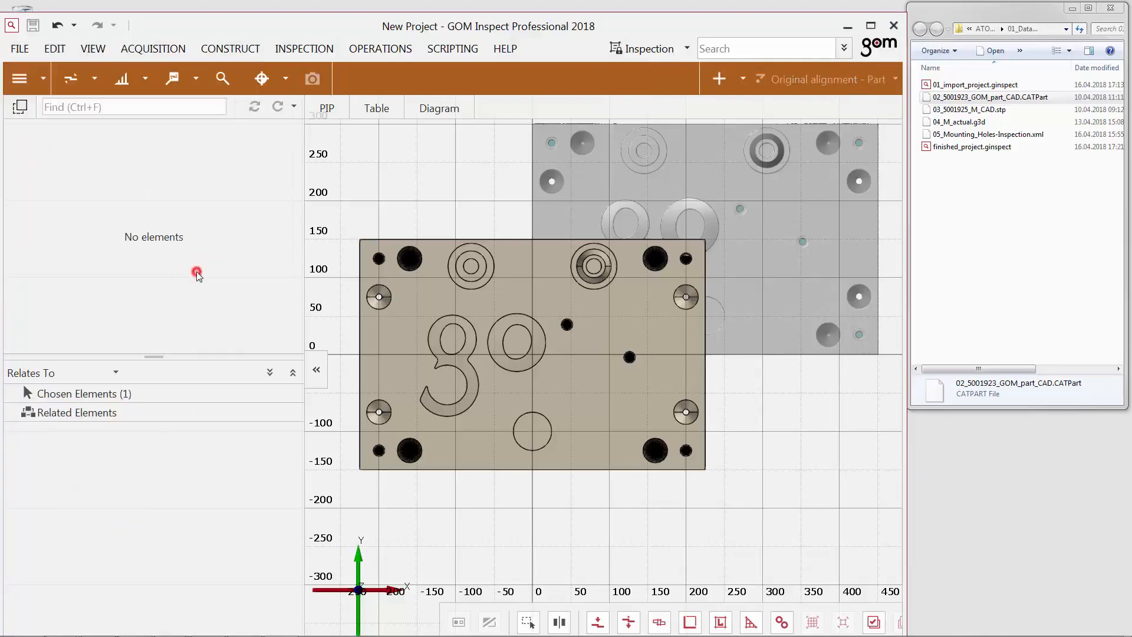
Name the new part "Part 1".
key("End")
type("1")
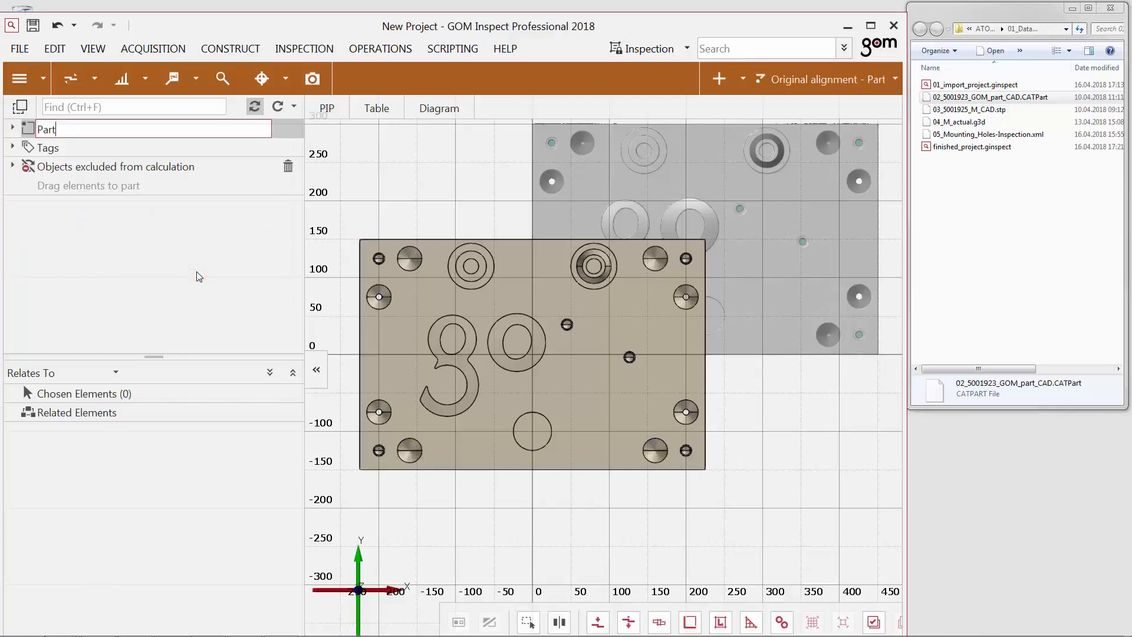
key("Return")
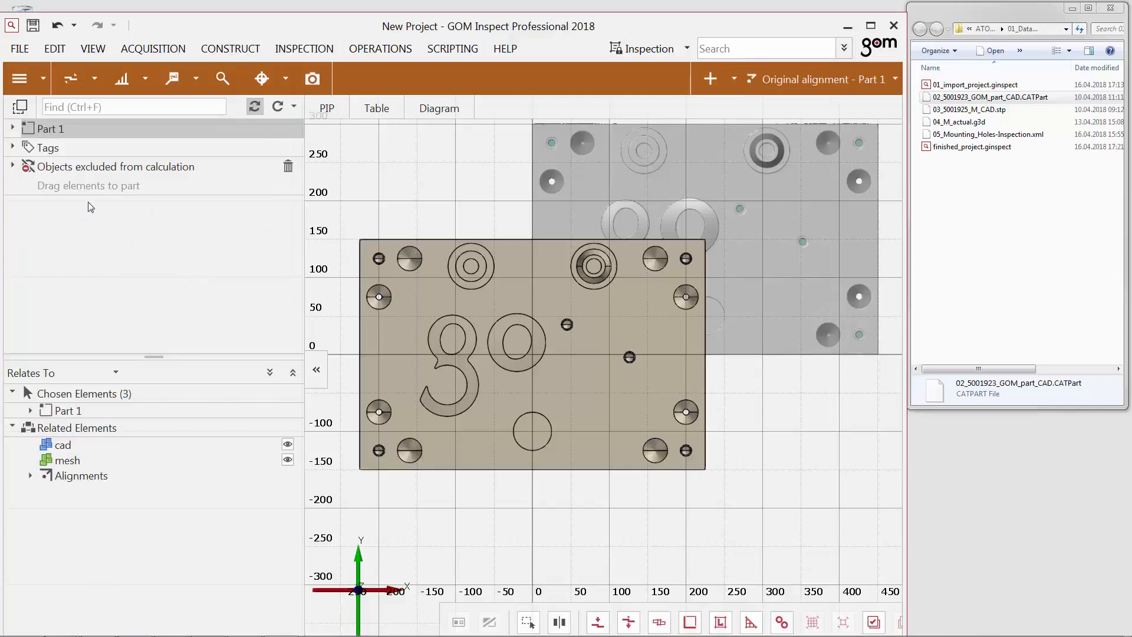
Expand Part 1 to check its CAD and mesh, and delete the remaining objects excluded from calculation.
left_click(12, 128)
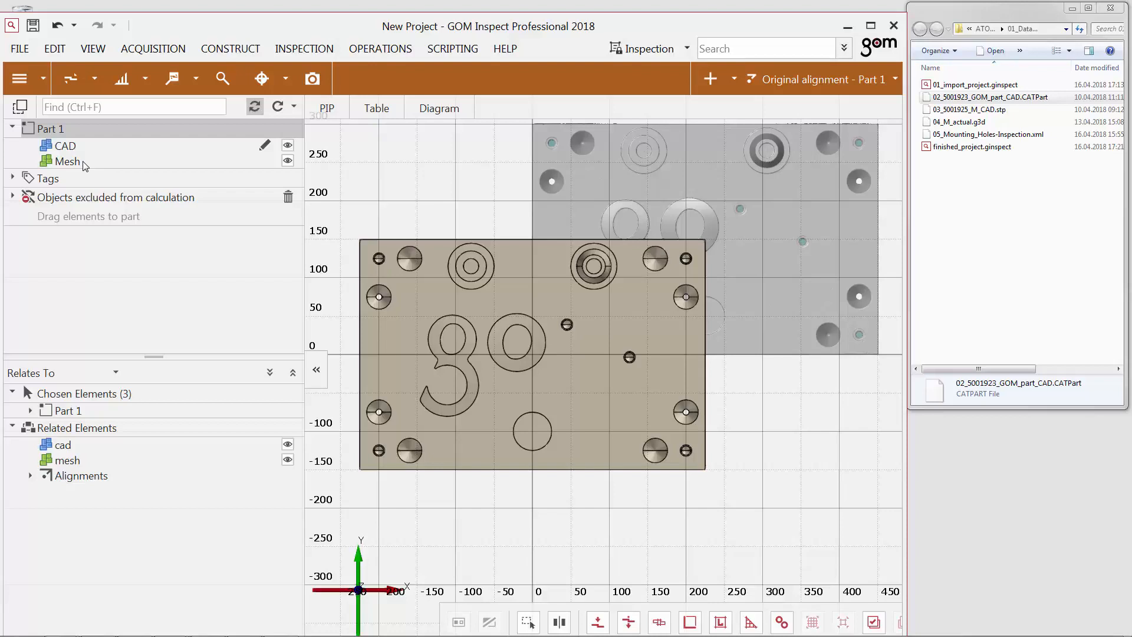
left_click(289, 196)
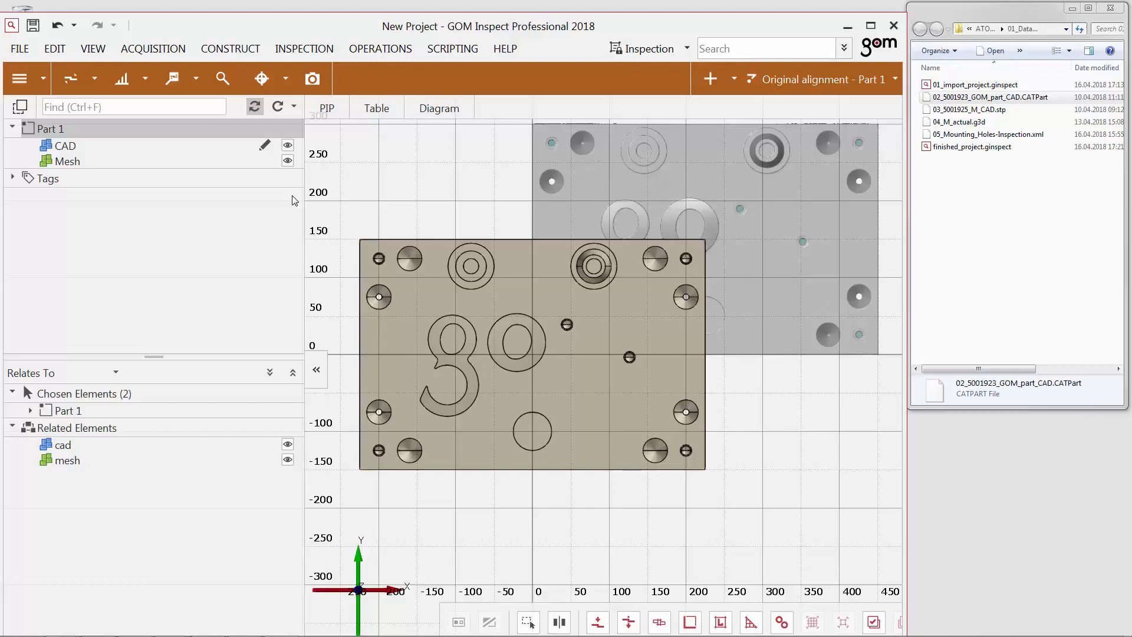
Import 03_5001925_M_CAD.stp as a new part with medium mesh resolution and name it "Part 2".
left_click(1052, 111)
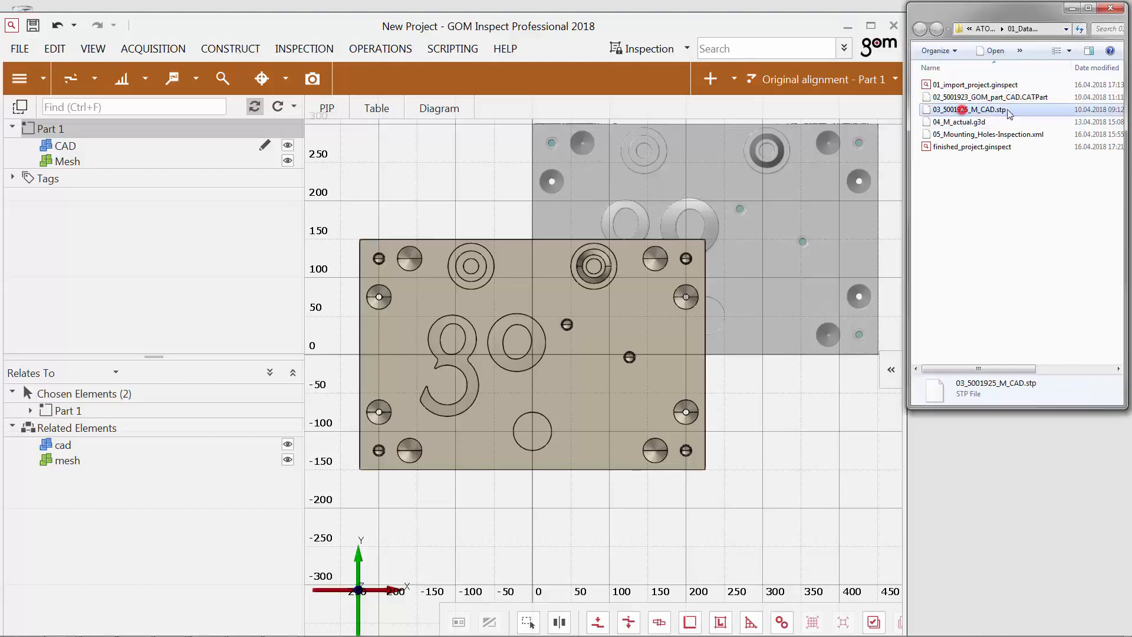
left_click_drag(1054, 116, 238, 155)
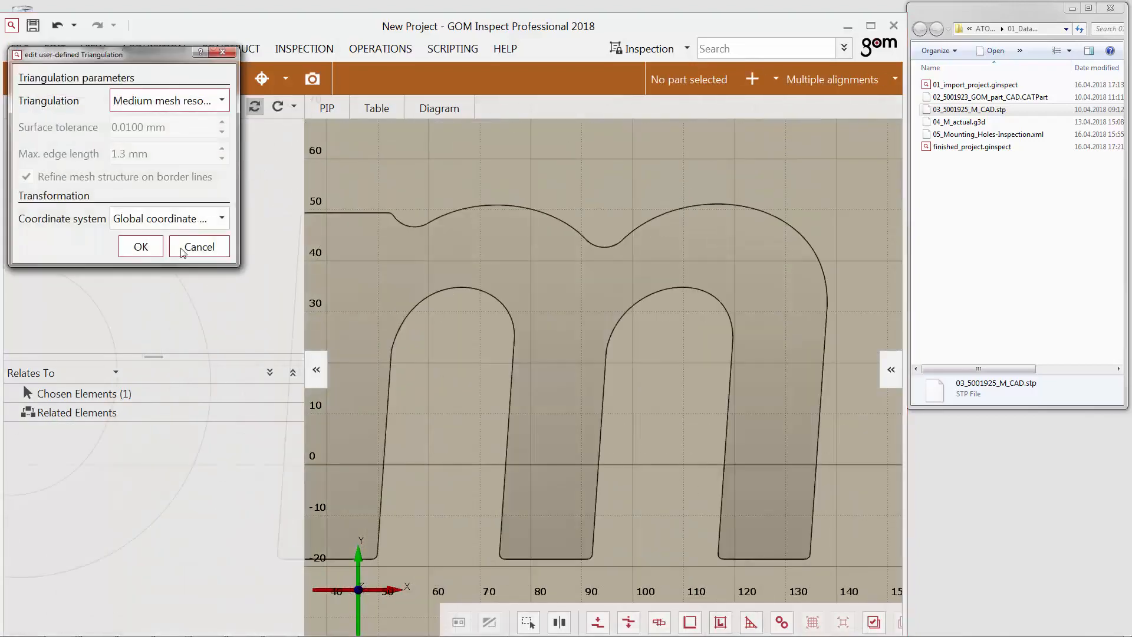
left_click(155, 248)
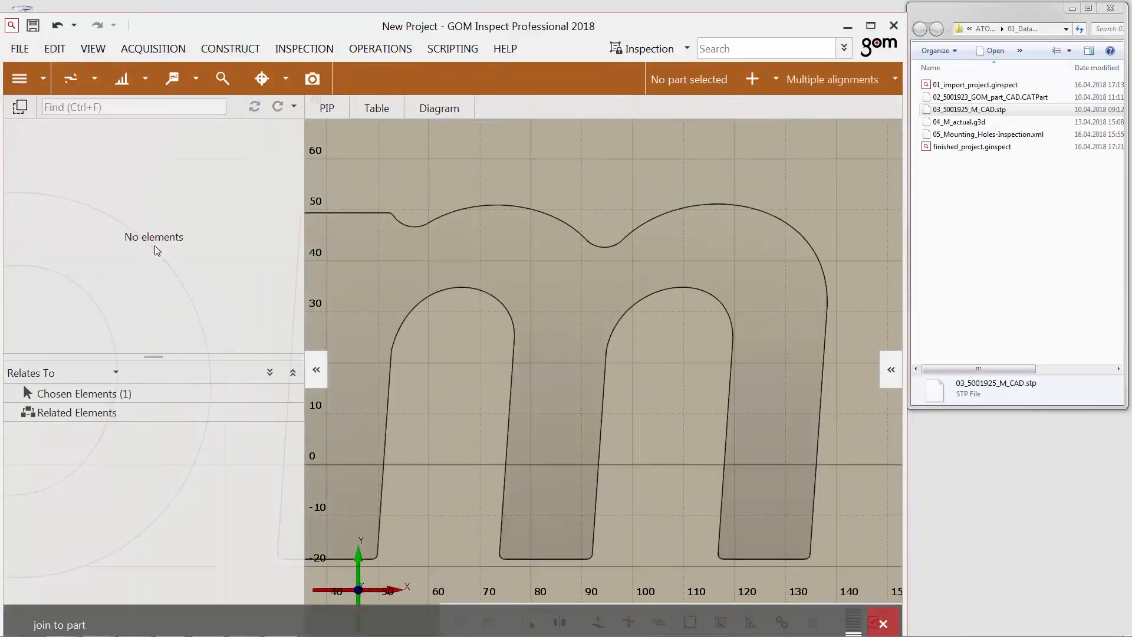
type("Part 2")
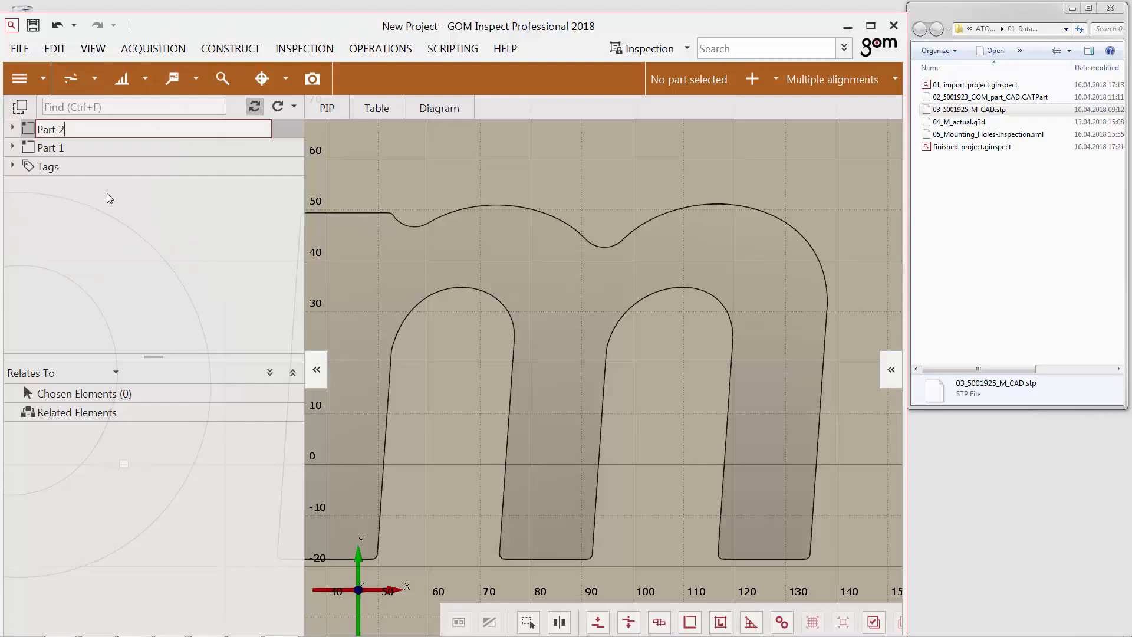
key("Return")
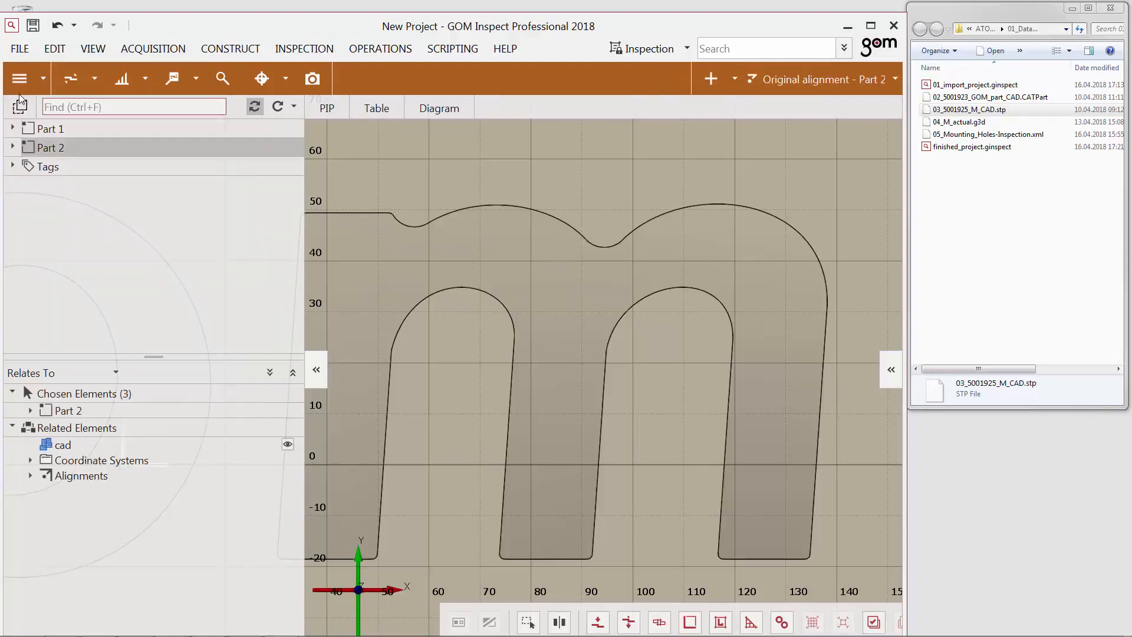
Add the 04_M_actual.g3d mesh to Part 2, expand the part, and show only its mesh in the 3D view.
left_click(12, 144)
left_click_drag(50, 149, 536, 313)
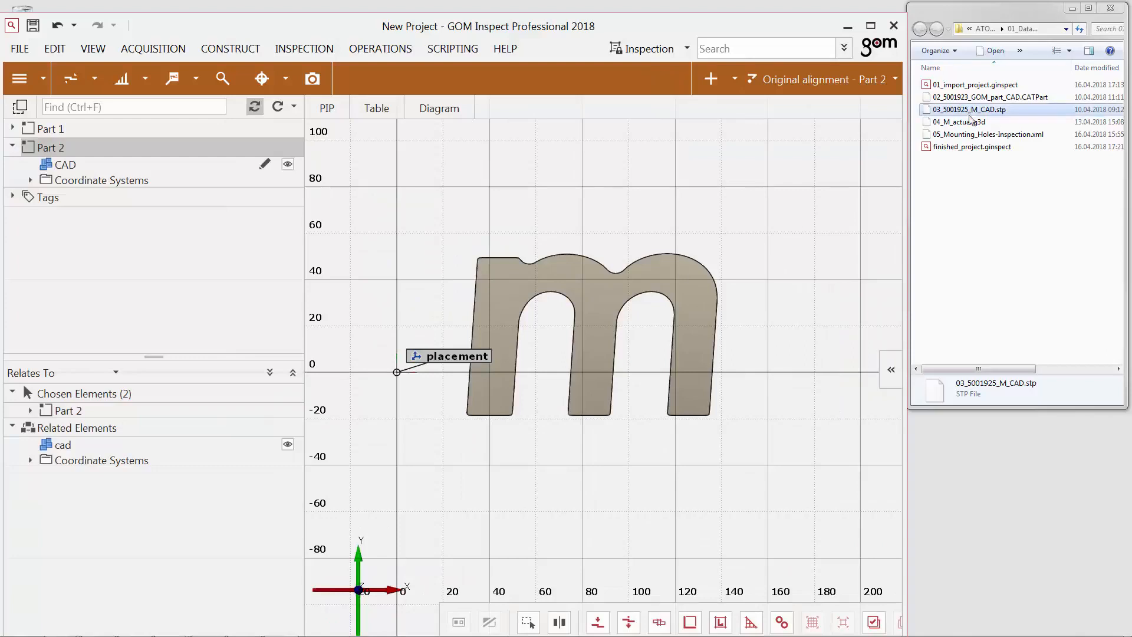
left_click_drag(967, 122, 231, 222)
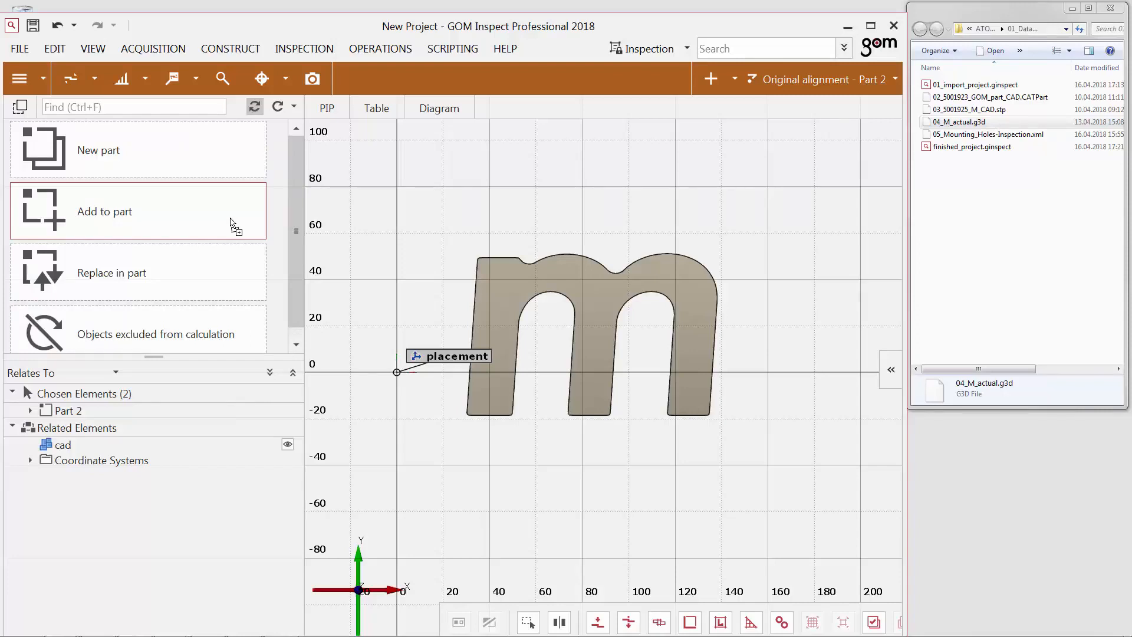
left_click_drag(231, 222, 231, 222)
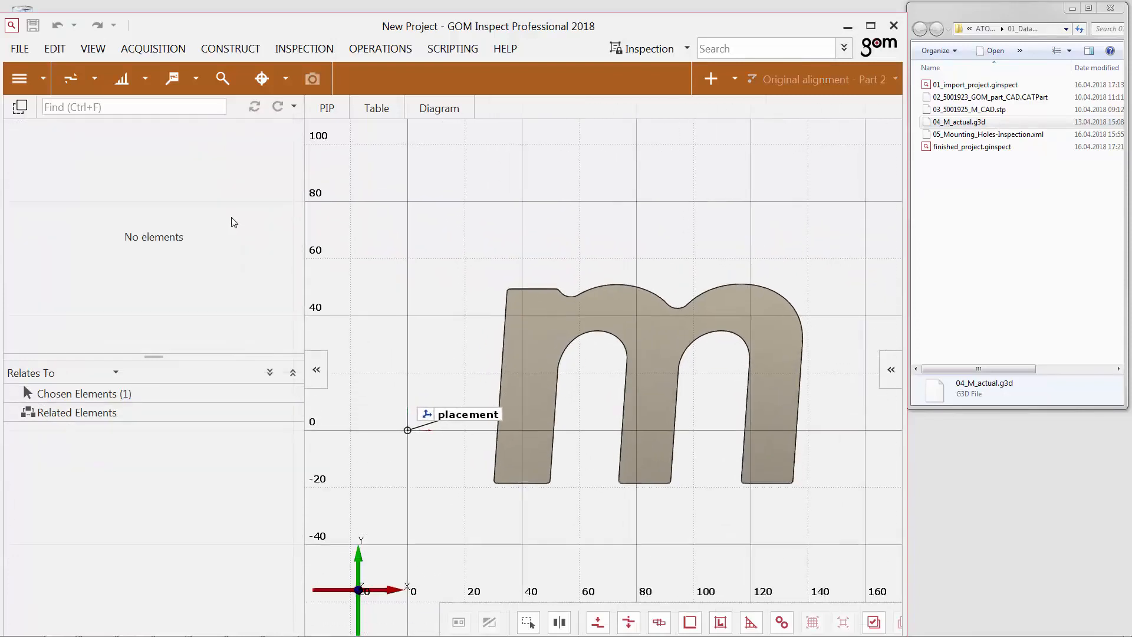
left_click(13, 146)
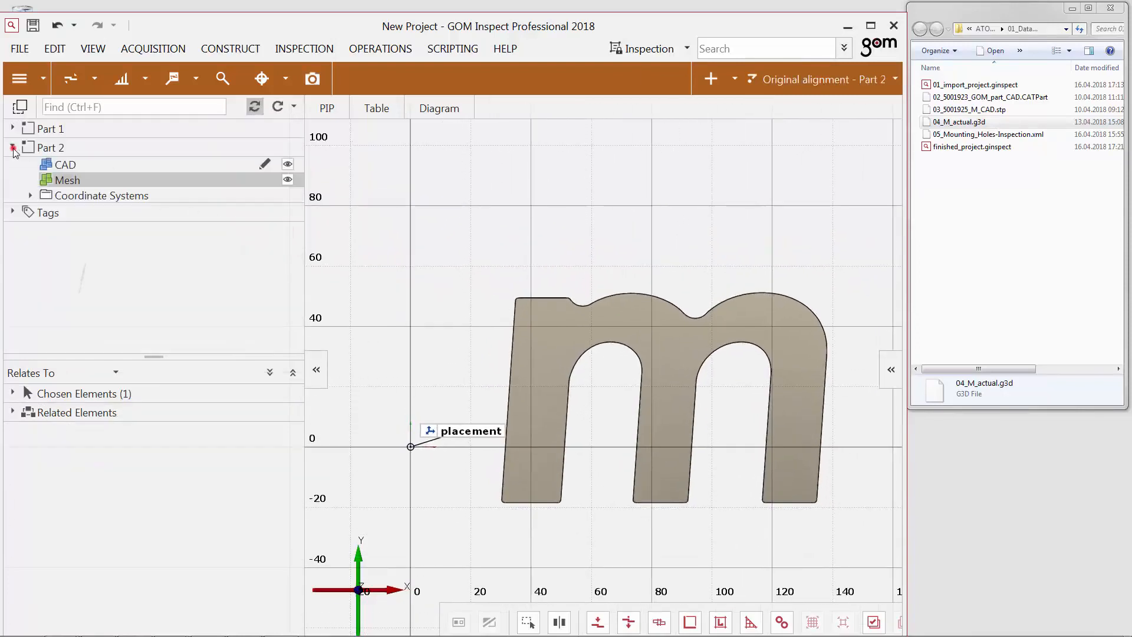
left_click_drag(98, 182, 575, 312)
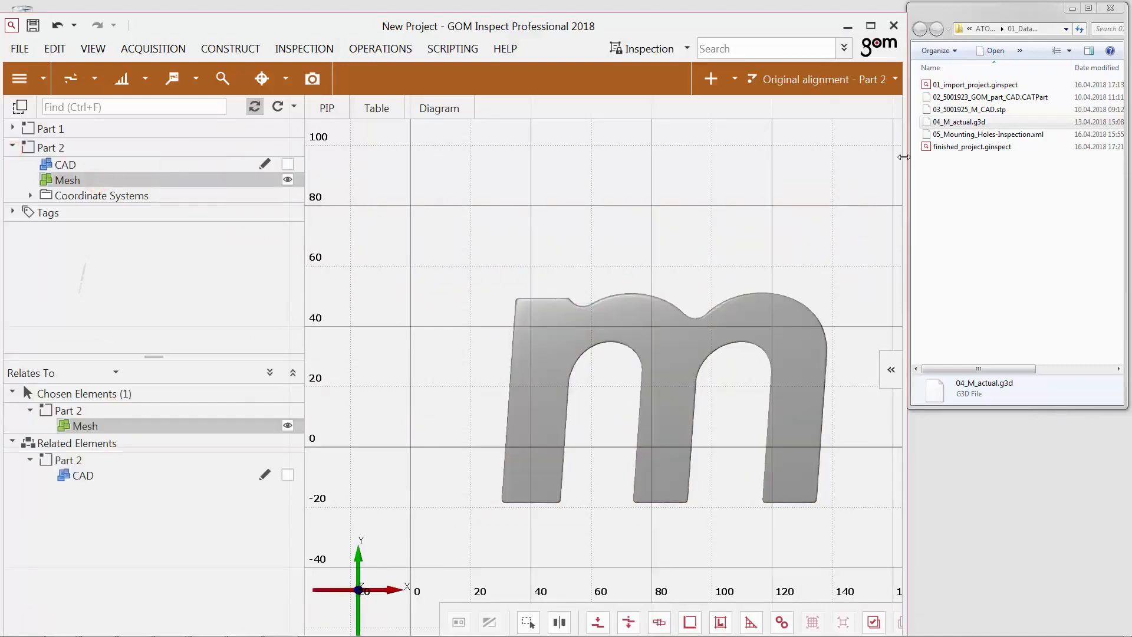
Add 04_M_actual.g3d once more without a preselected part, choosing Part 2 as the target.
left_click_drag(967, 126, 238, 225)
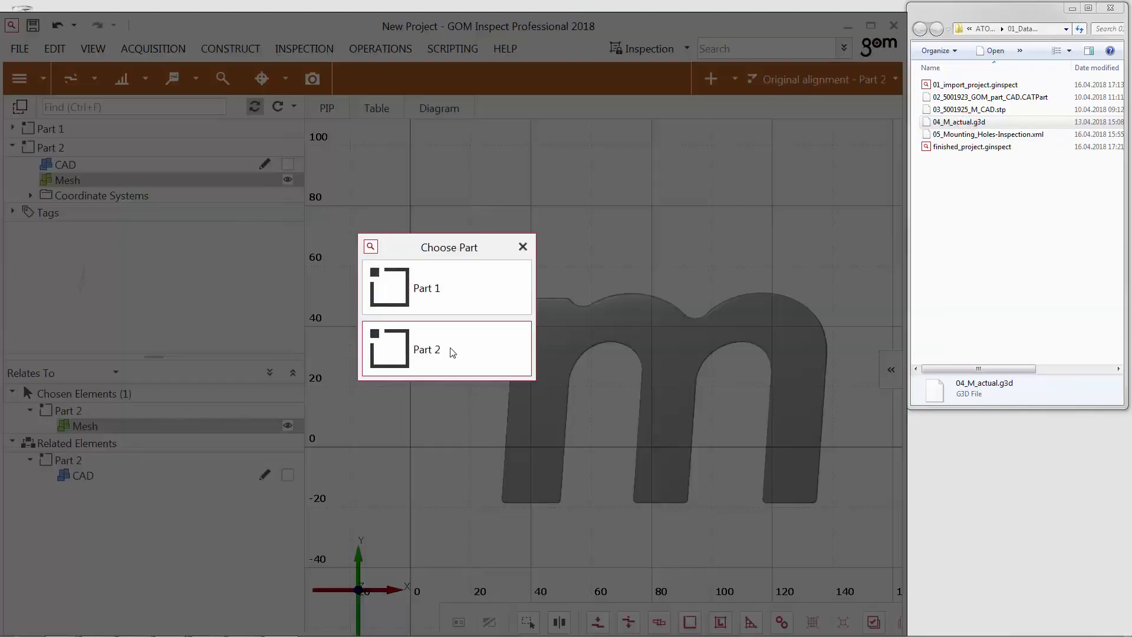
left_click(471, 359)
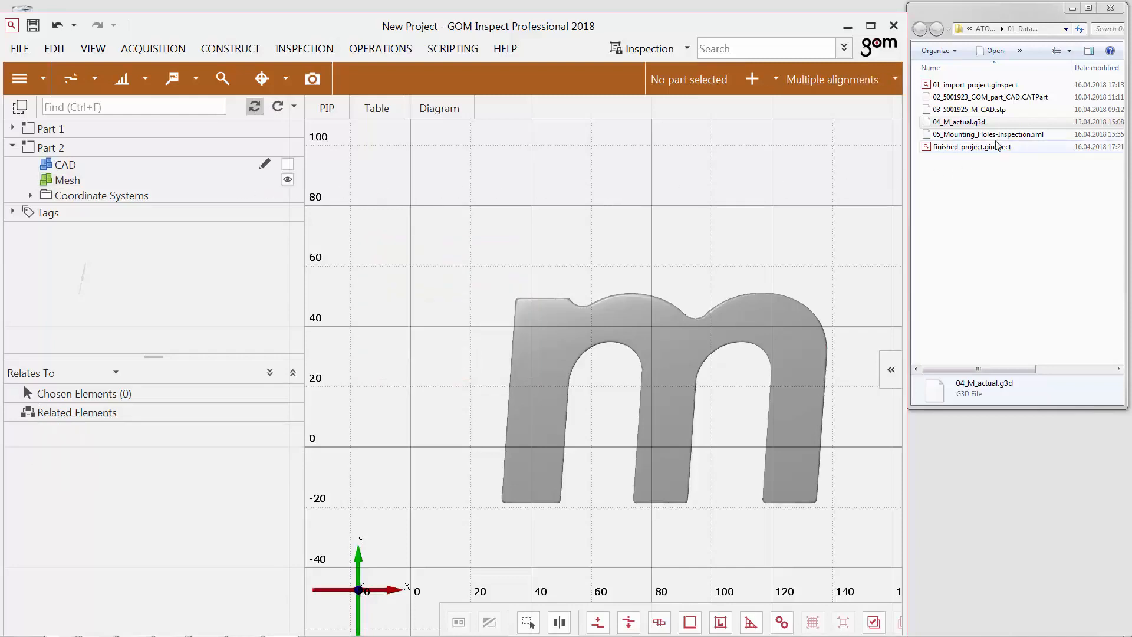
Add 05_Mounting_Holes-Inspection.xml to Part 1, enlarge the inspection window, and show only Part 1 in the 3D view.
left_click_drag(1008, 136, 247, 210)
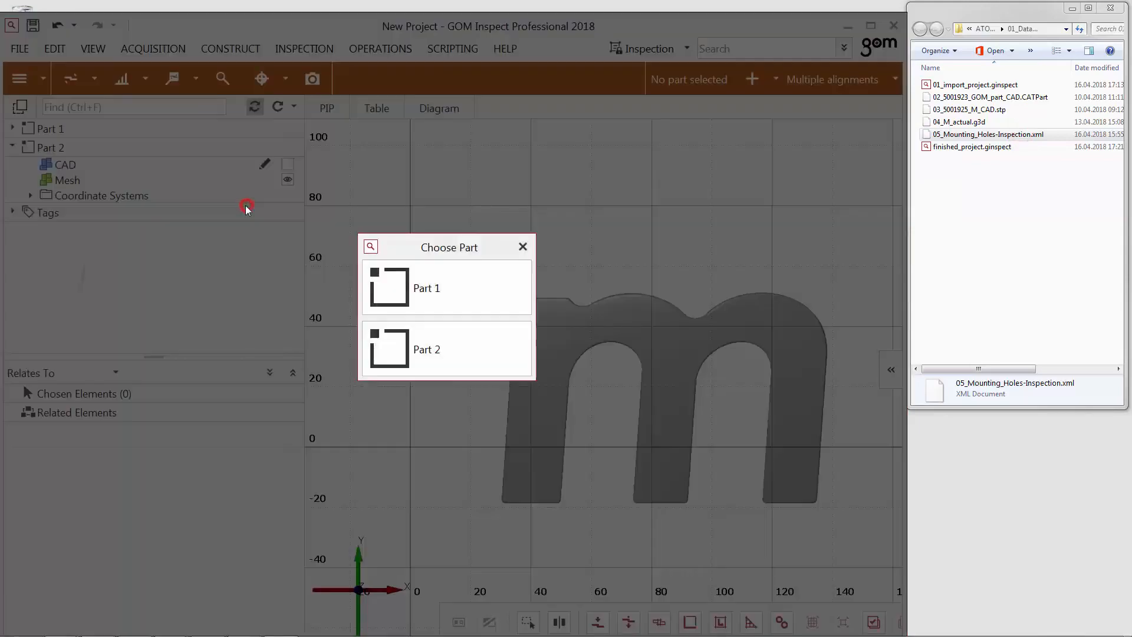
left_click(487, 291)
left_click(868, 24)
left_click_drag(112, 112, 517, 207)
scroll(543, 260, "down", 4)
middle_click_drag(557, 279, 578, 319)
Expand Part 1's nominal elements down to the circles and select the Geometries group containing Mount 1 to Mount 4.
left_click(10, 111)
left_click(27, 160)
left_click(45, 175)
left_click(62, 190)
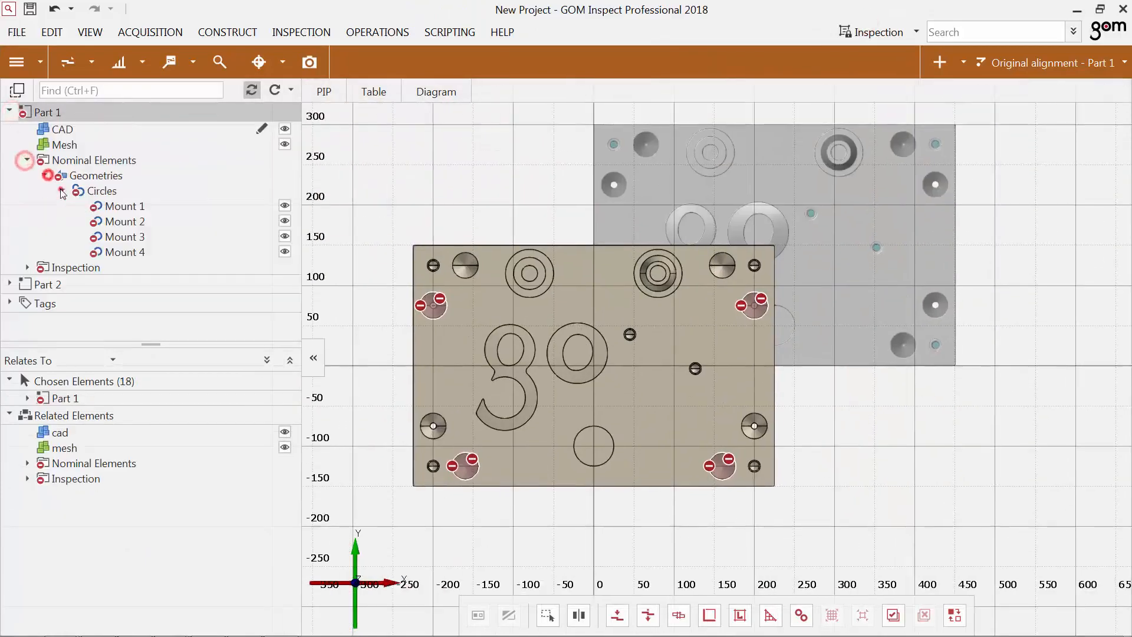
left_click(96, 176)
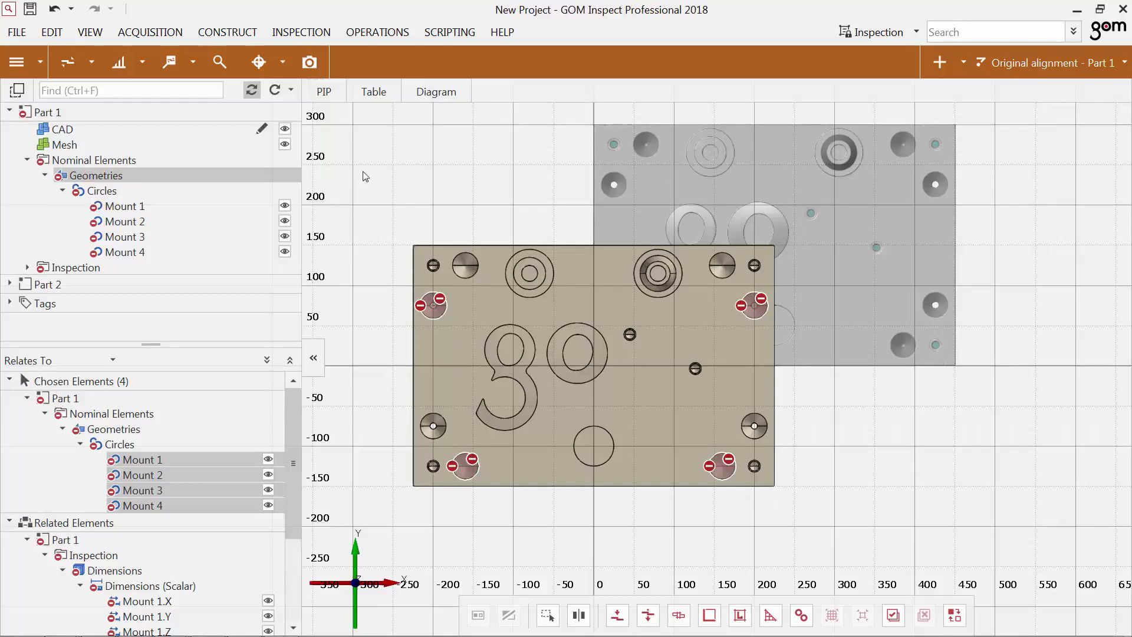
Create a prealignment for Part 1 with short search time and additional best-fit computed.
left_click(961, 68)
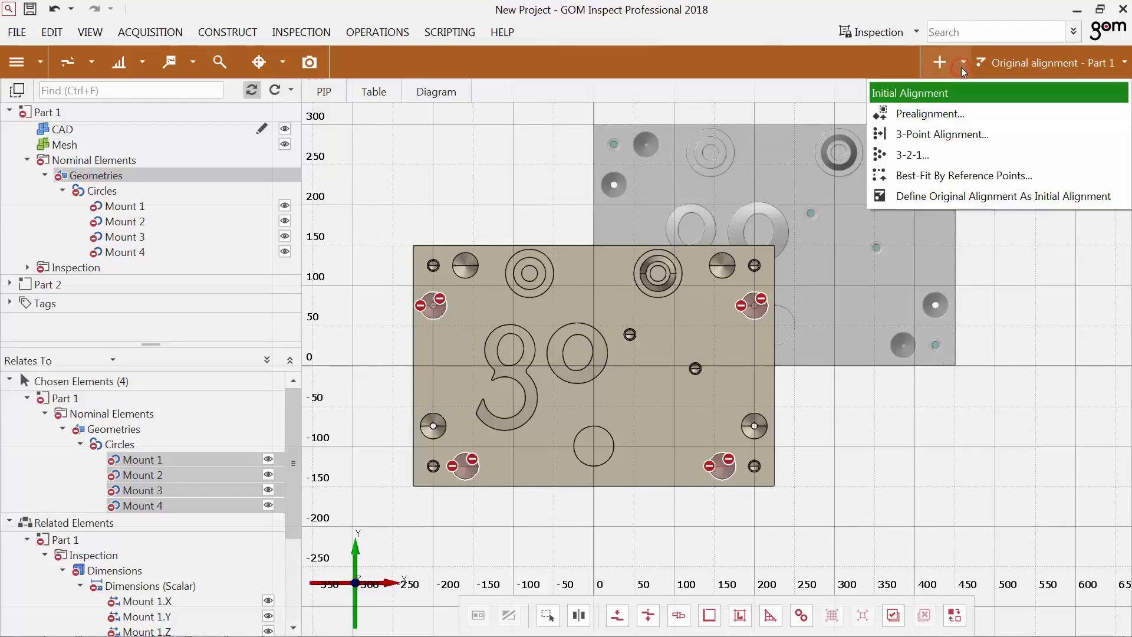
left_click(971, 113)
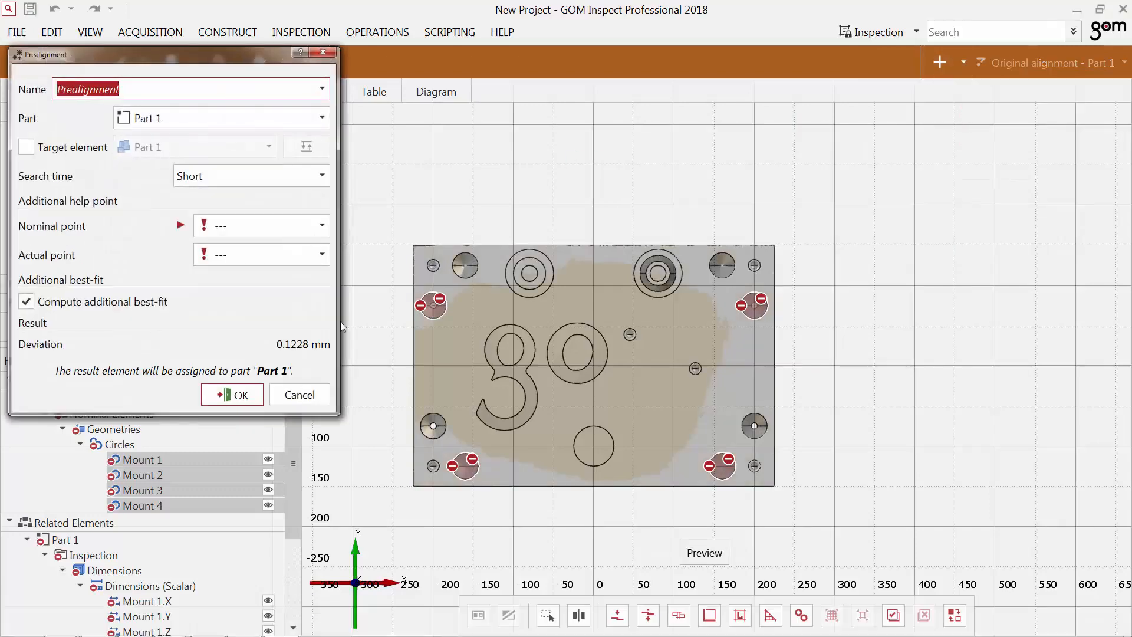
left_click(236, 395)
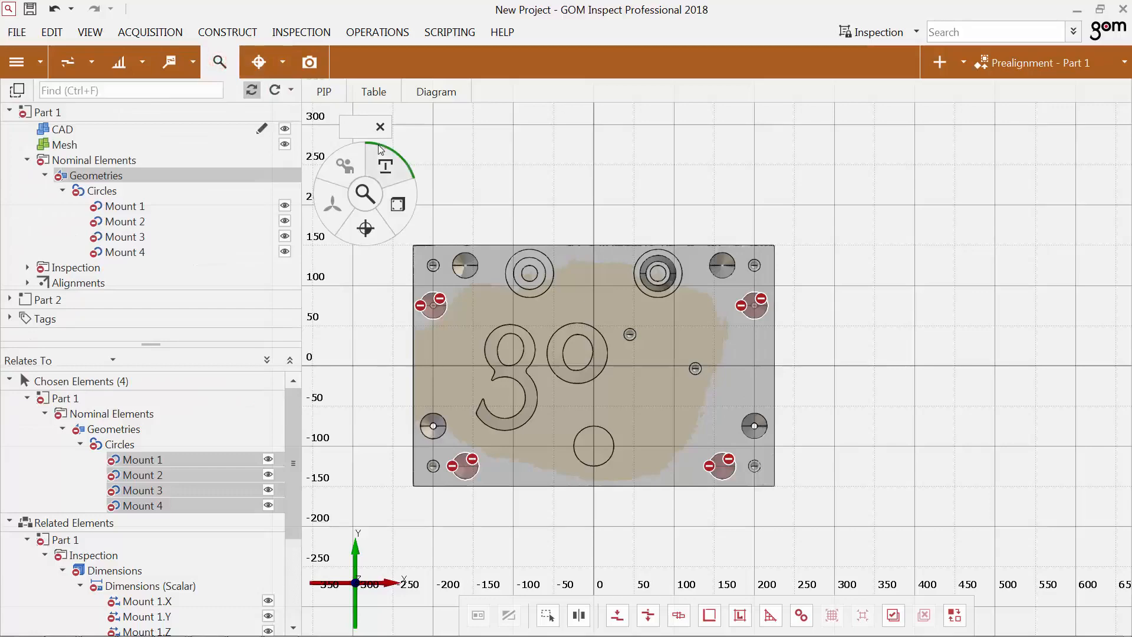
Start assigning a measuring principle to the selected circles Mount 1 to Mount 4.
left_click(394, 172)
left_click(527, 330)
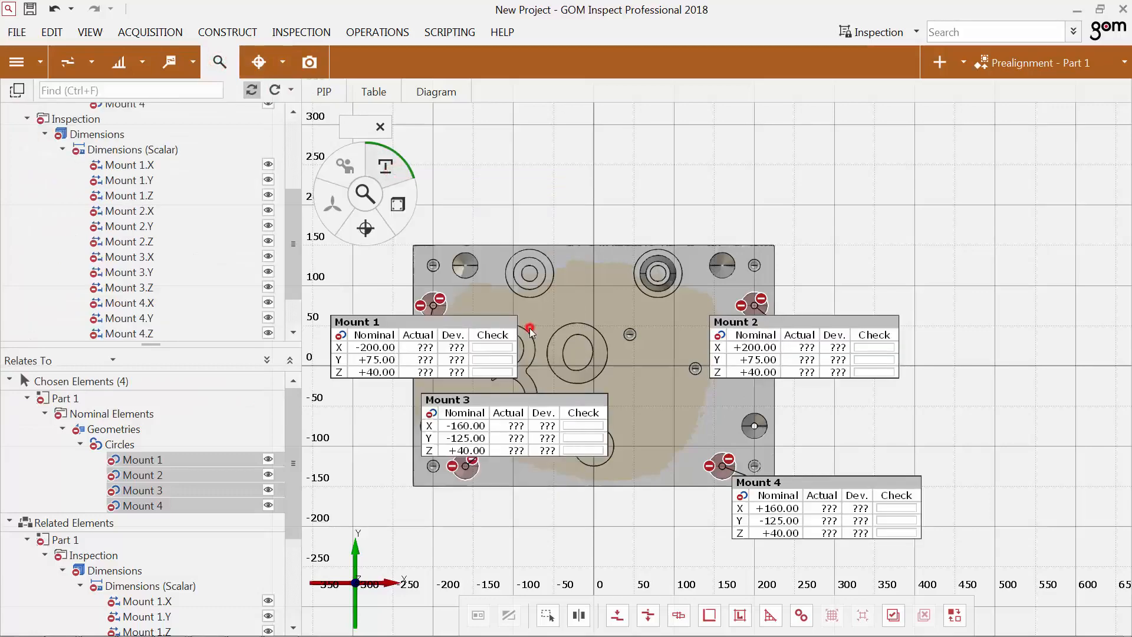
left_click(384, 339)
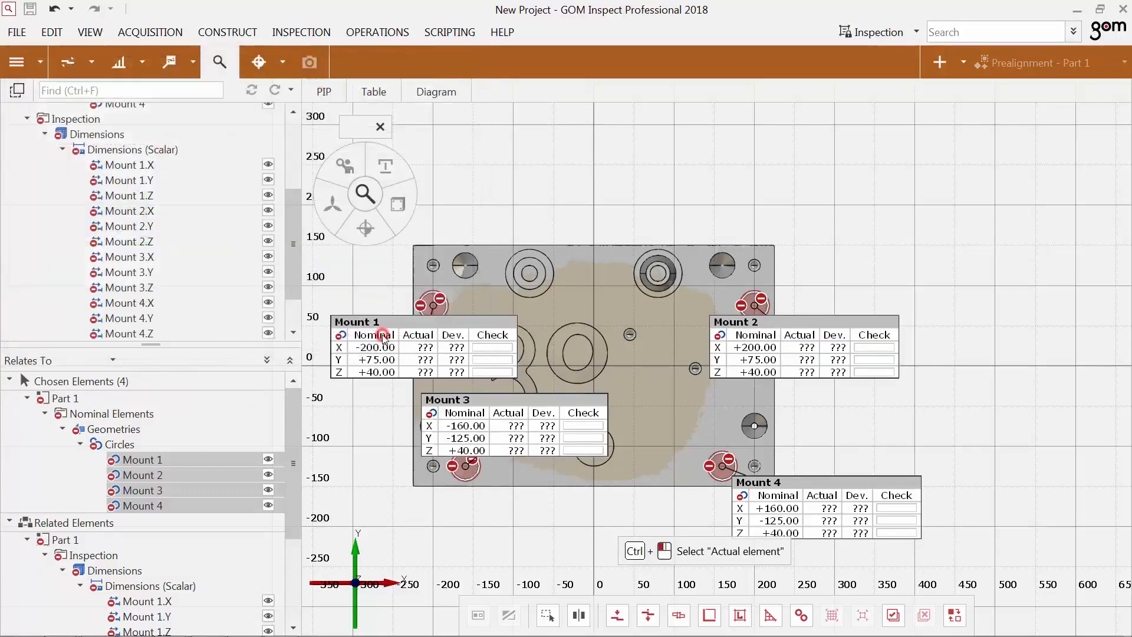